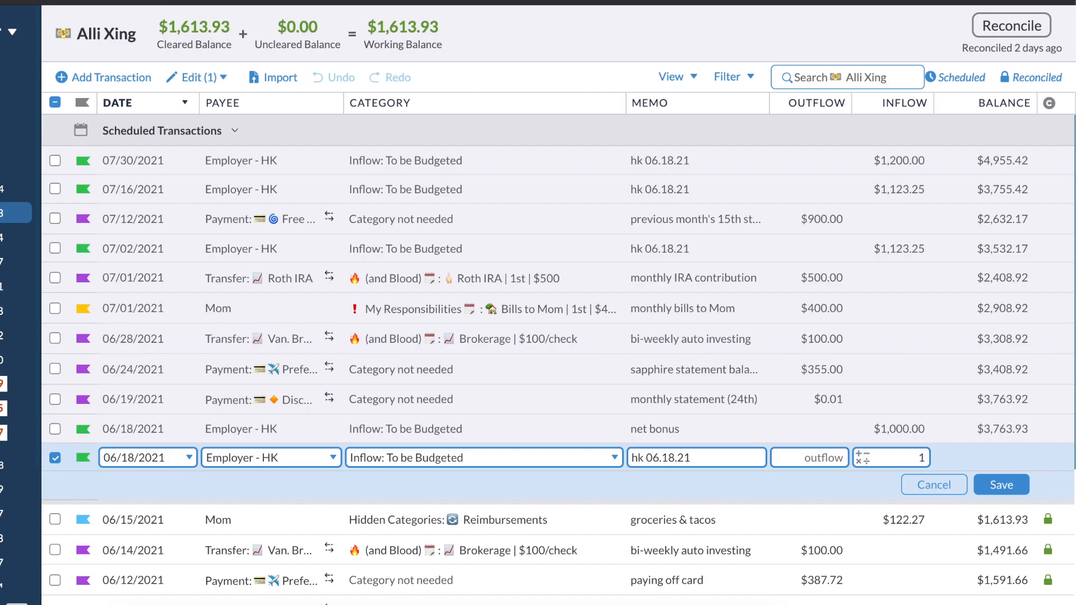
Save the selected employer paycheck with an inflow of 1,137.29, a memo noting the new salary and retro pay, and date 06/17/2021
type("137.29")
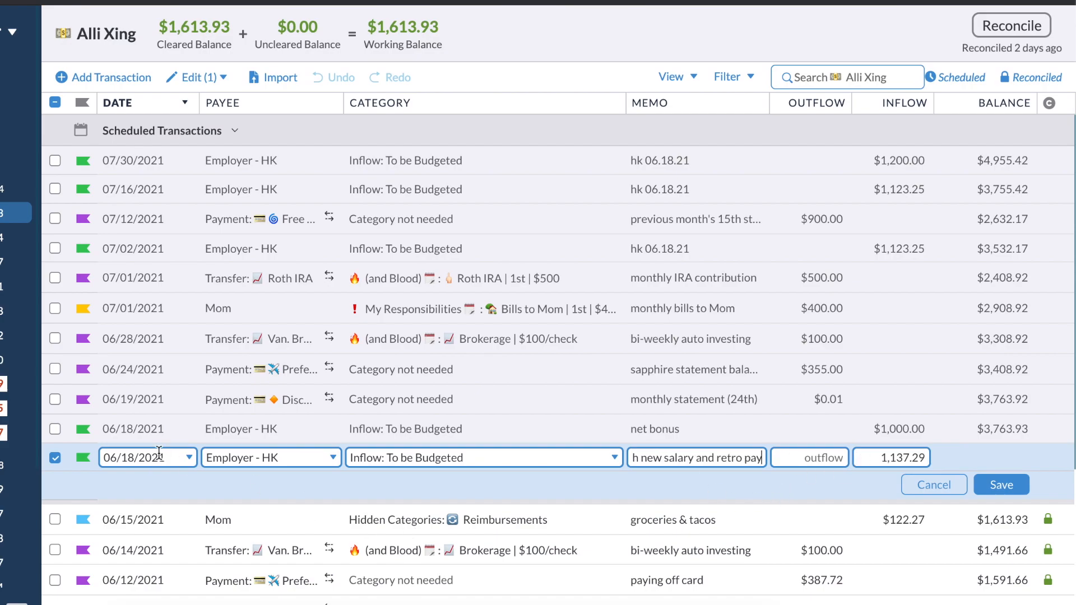
left_click(159, 452)
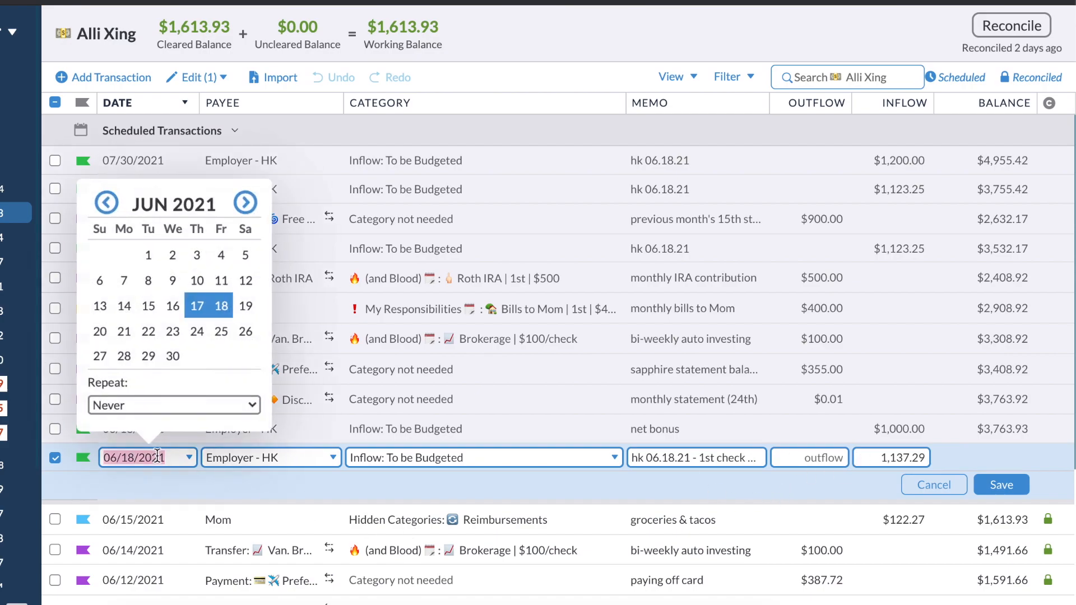
left_click(199, 313)
left_click(1002, 485)
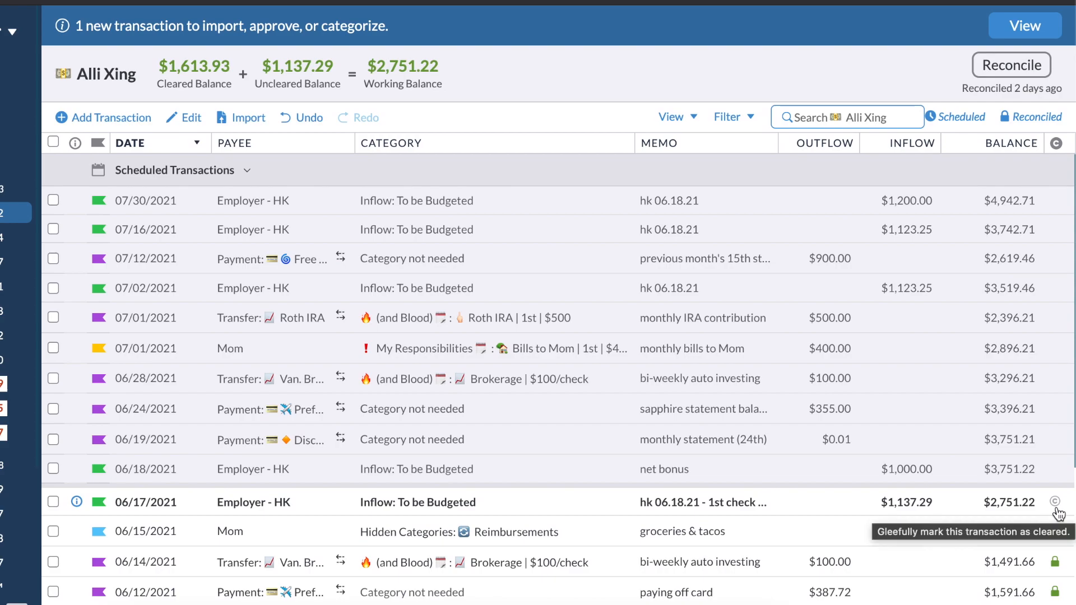
Mark the 06/17/2021 employer paycheck transaction as cleared
scroll(1059, 514, "down", 1)
left_click(1056, 488)
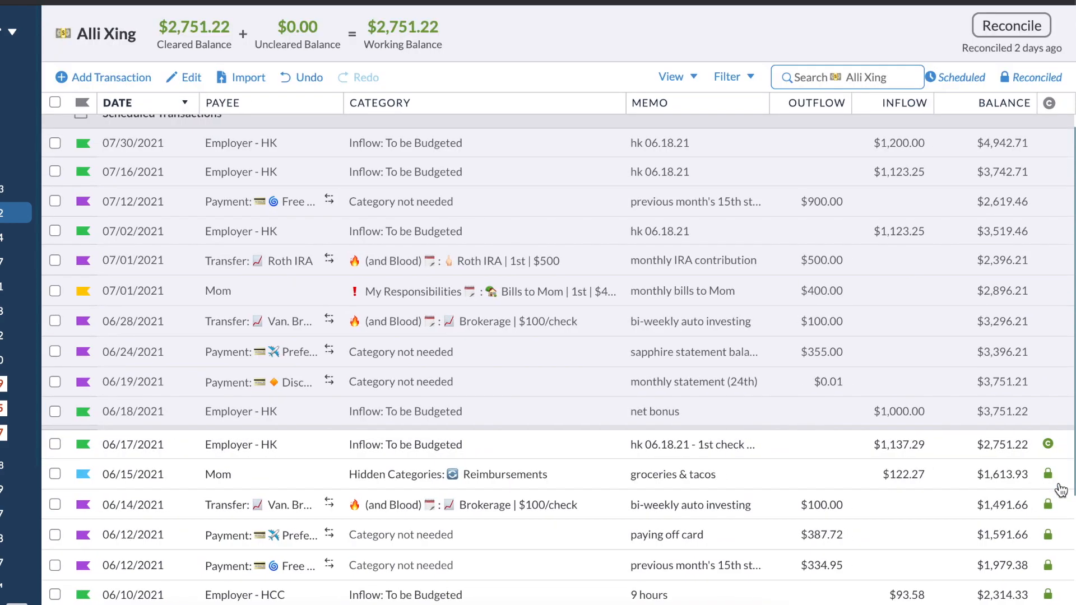
scroll(657, 515, "up", 1)
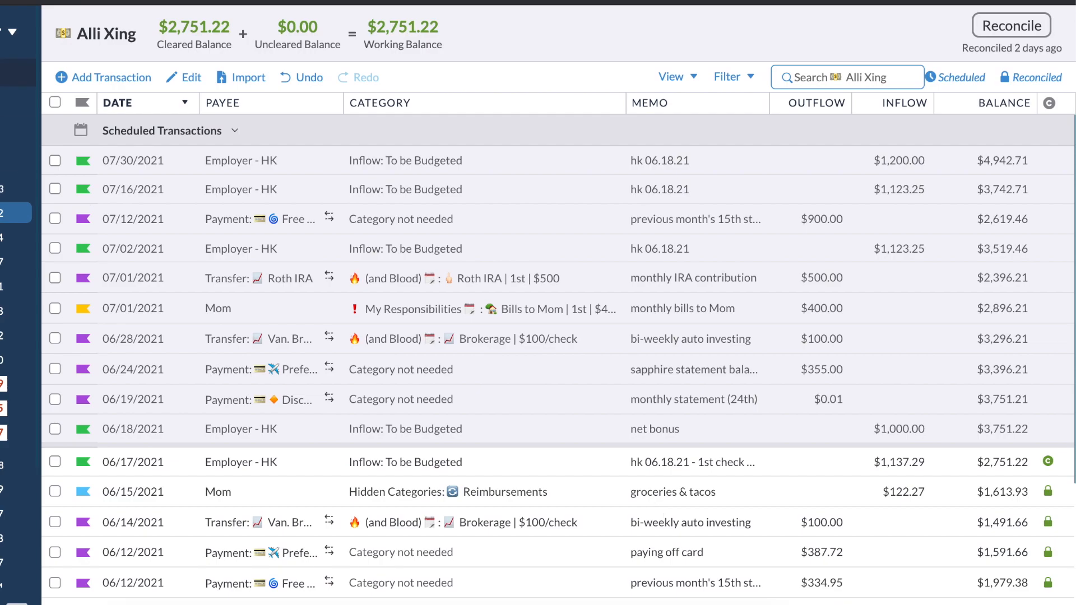
In the July 2021 budget, add $200 to Bills to Mom, bringing its budgeted amount to $400
left_click(17, 72)
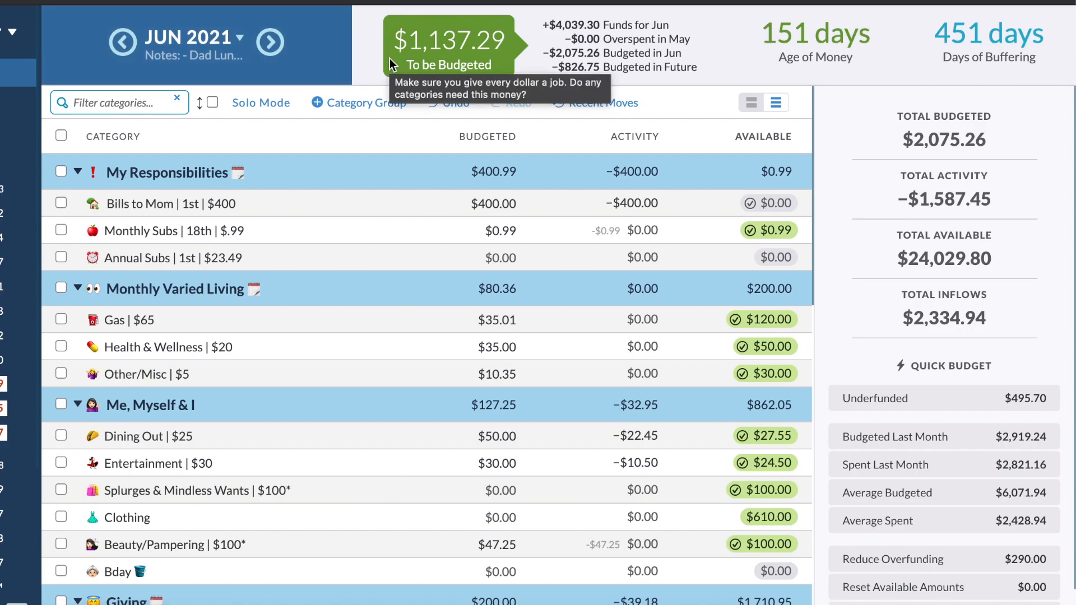
left_click(284, 49)
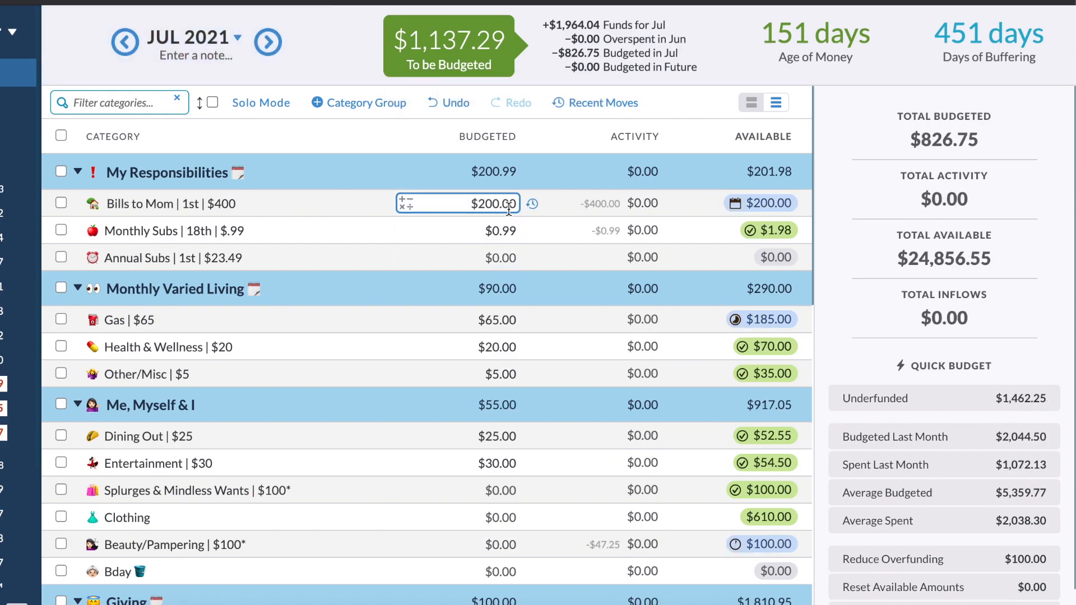
left_click(509, 207)
key("Right")
type("+")
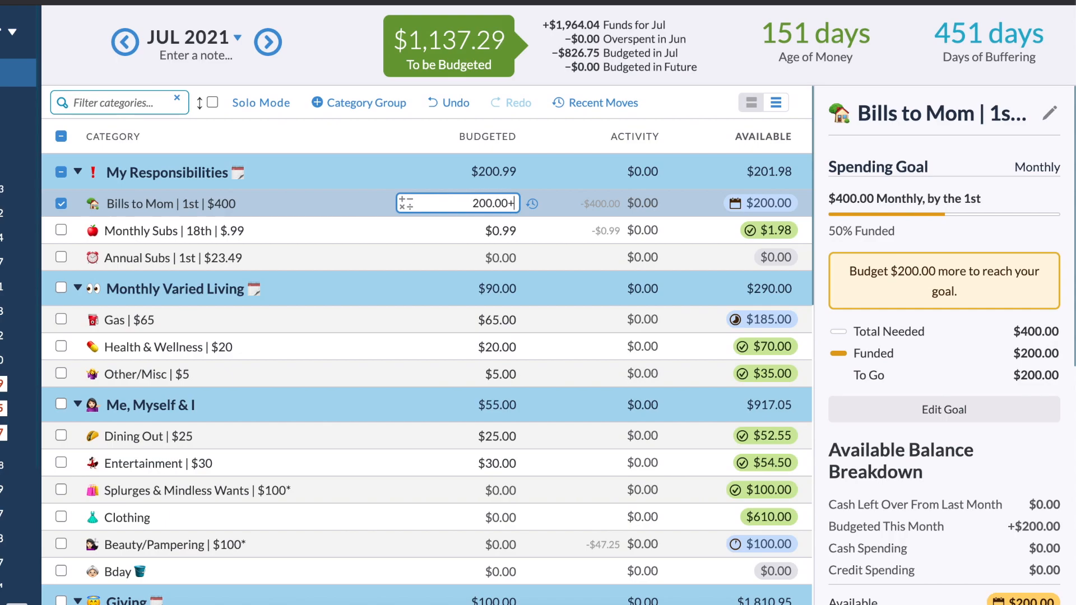
type("200")
key("Return")
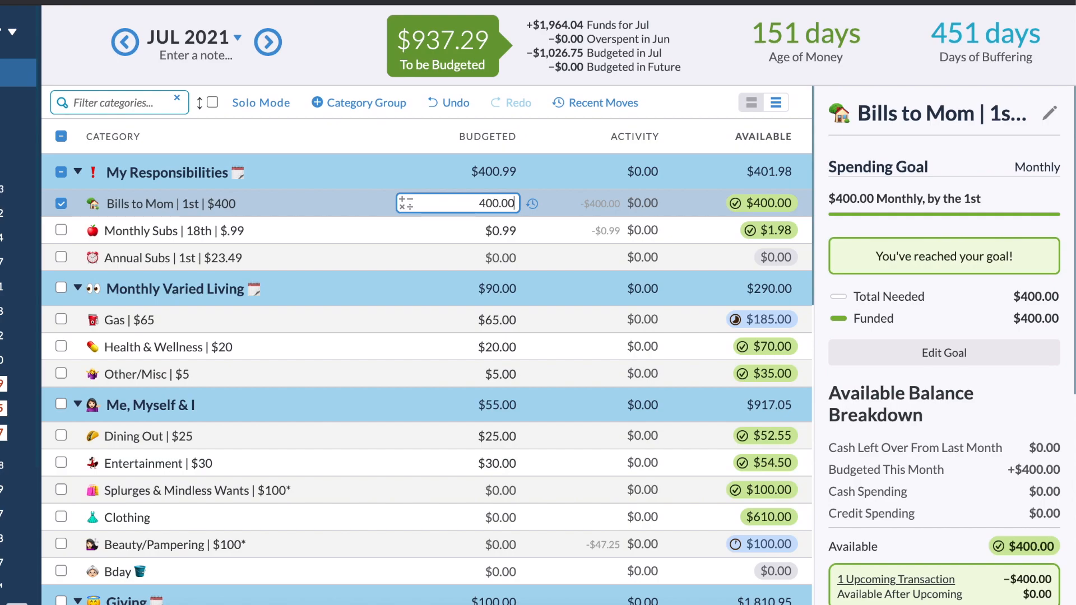
left_click(569, 257)
Budget $47.25 for the Beauty/Pampering category in July 2021
scroll(488, 495, "down", 1)
left_click(487, 494)
type("47.25")
key("Return")
Budget $50 for the Family Giving category in July 2021
scroll(499, 371, "down", 4)
left_click(499, 373)
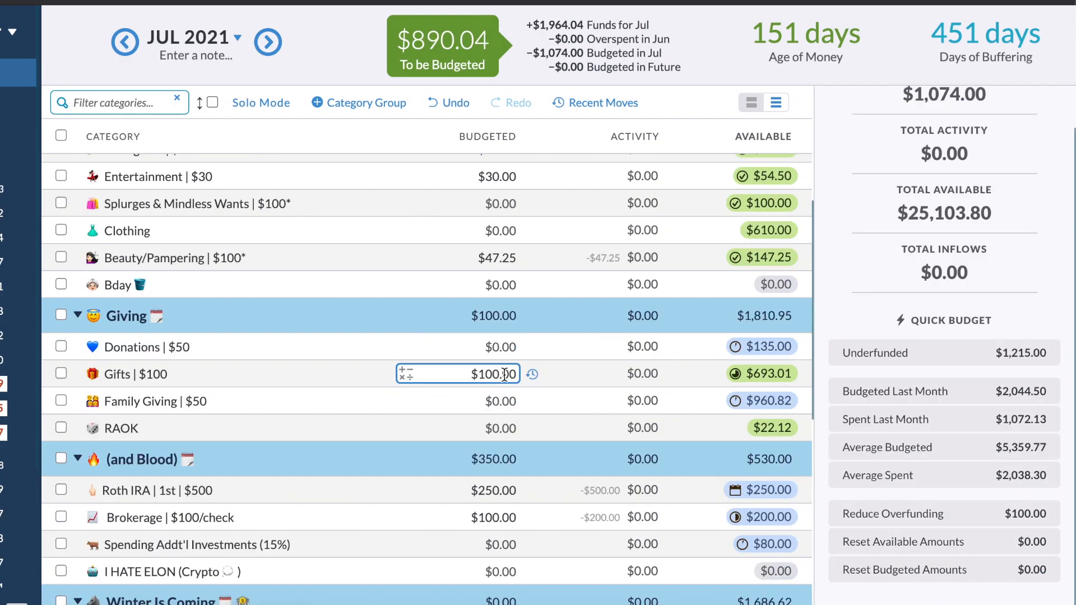
left_click(500, 400)
type("50")
key("Return")
Add $250 to the July Roth IRA budget for $500 in total, and $100 to Brokerage for $200 in total
left_click(494, 491)
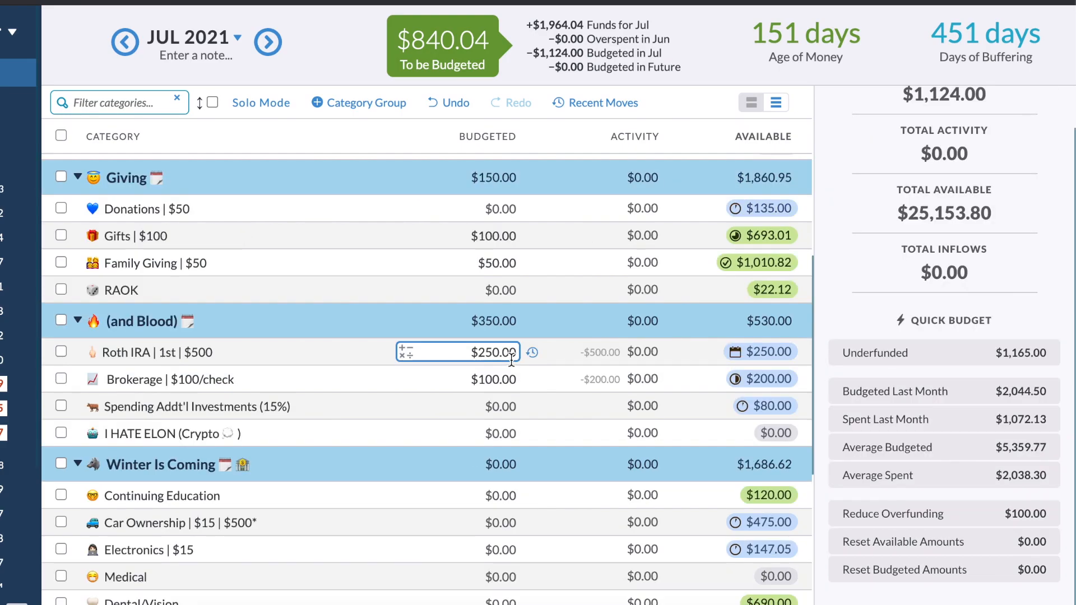
key("Right")
type("+250")
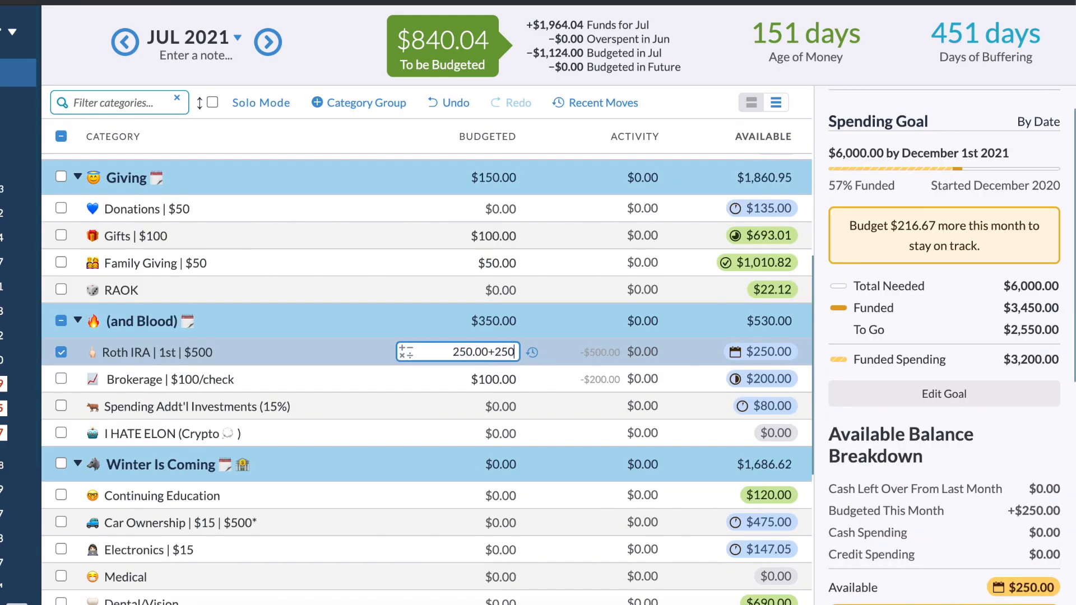
key("Return")
key("Right")
type("+100")
key("Return")
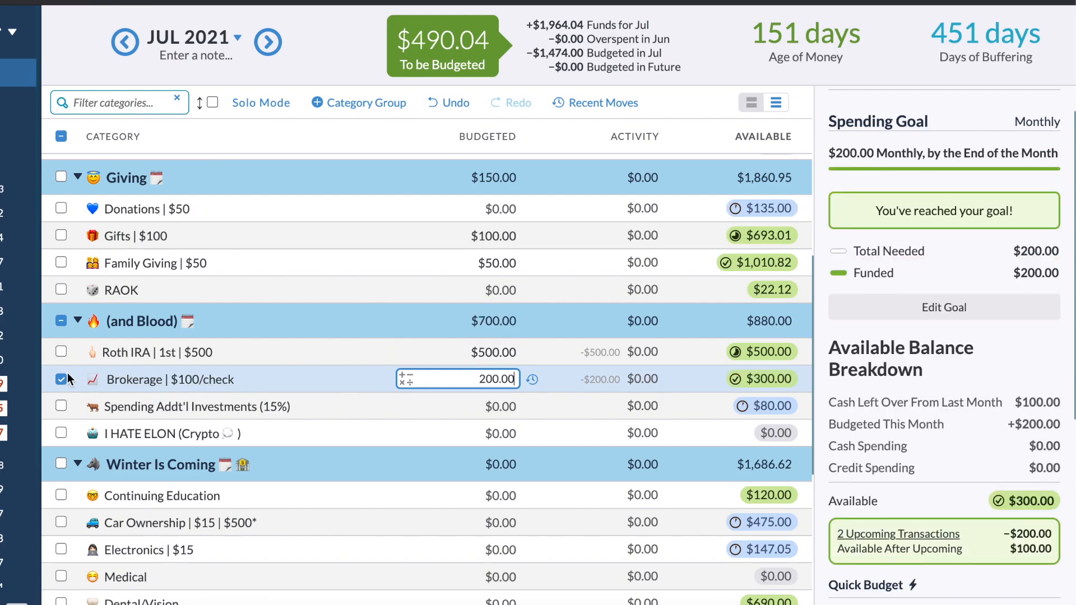
left_click(65, 378)
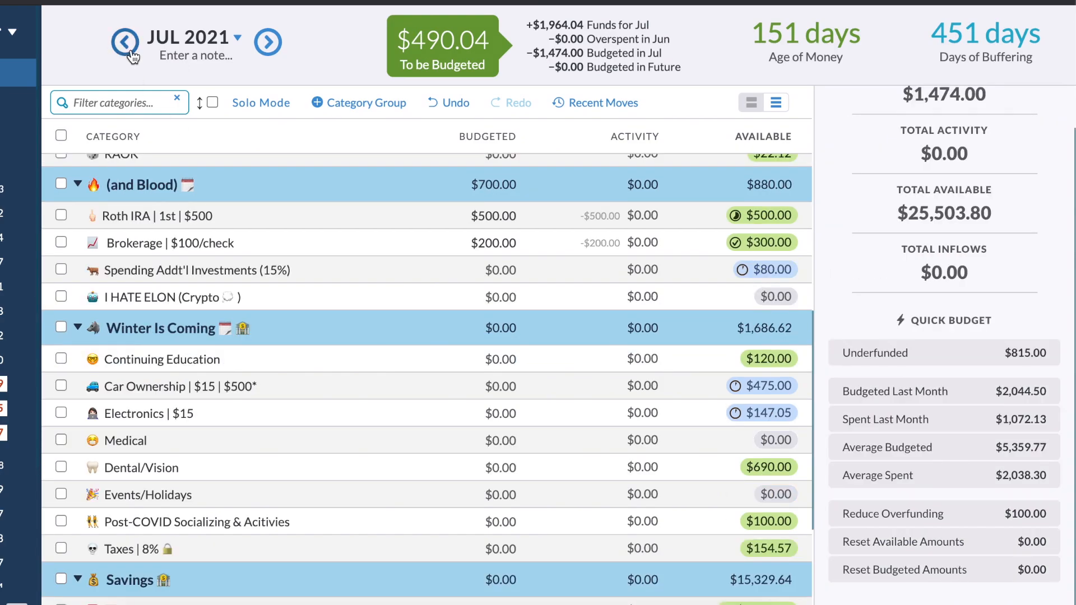
In the June 2021 budget, add $25 to Car Ownership, bringing its budgeted amount to $85
left_click(131, 53)
left_click(493, 413)
left_click(496, 387)
key("Right")
type("+")
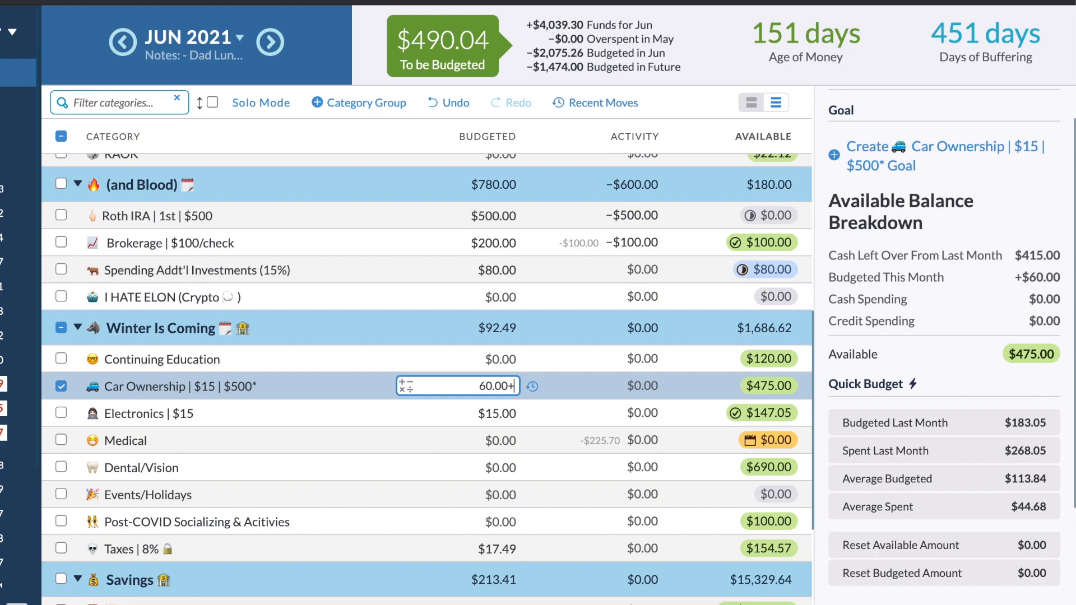
type("25")
key("Return")
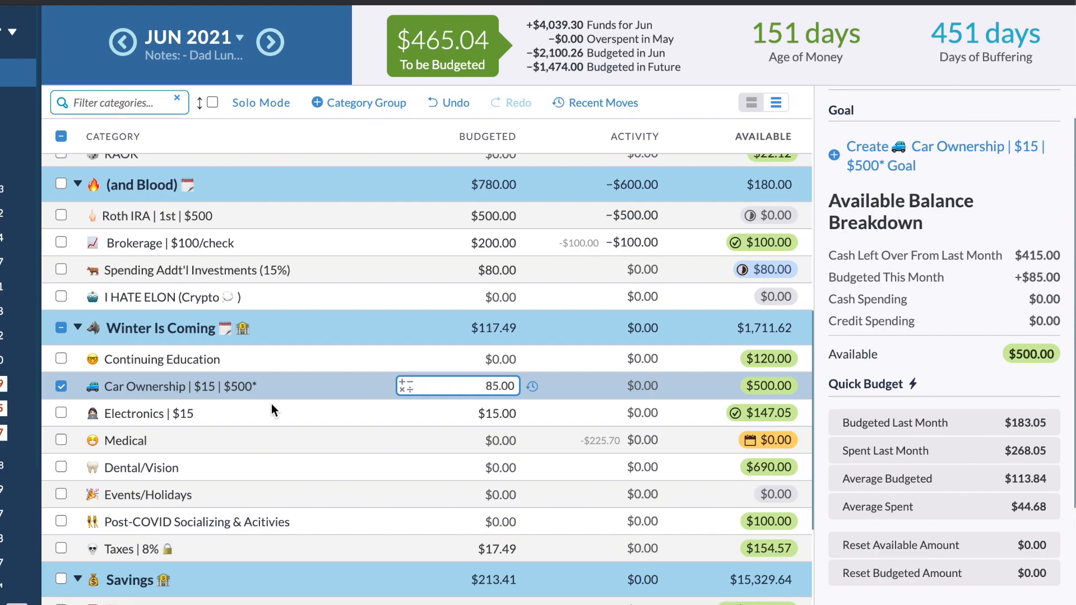
left_click(61, 386)
Return to the July 2021 budget and assign $50 to the Clothing category
left_click(271, 41)
scroll(493, 438, "up", 5)
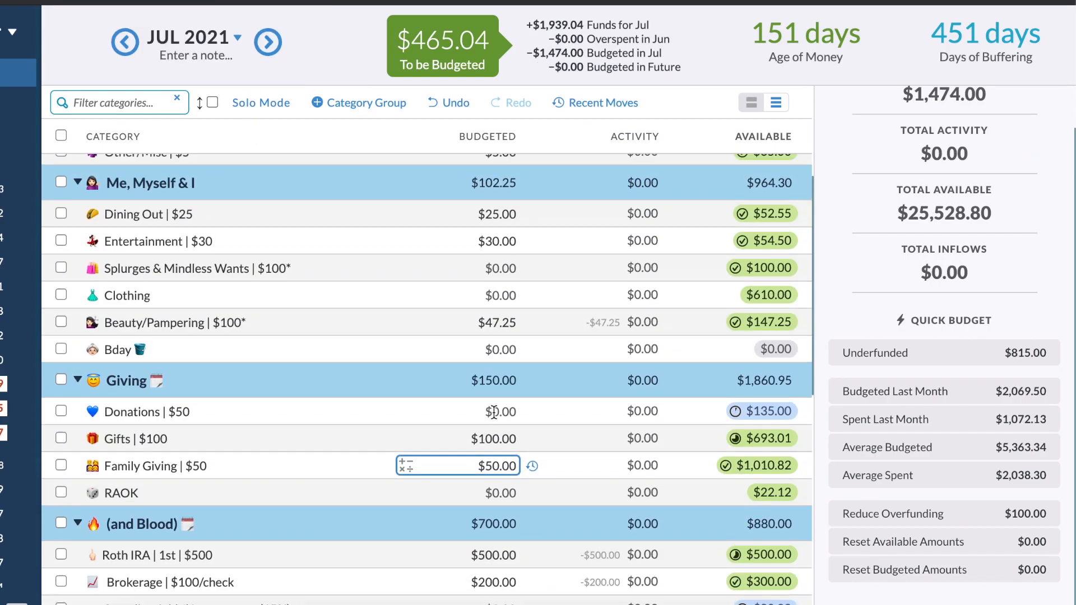
left_click(497, 335)
type("50")
key("Return")
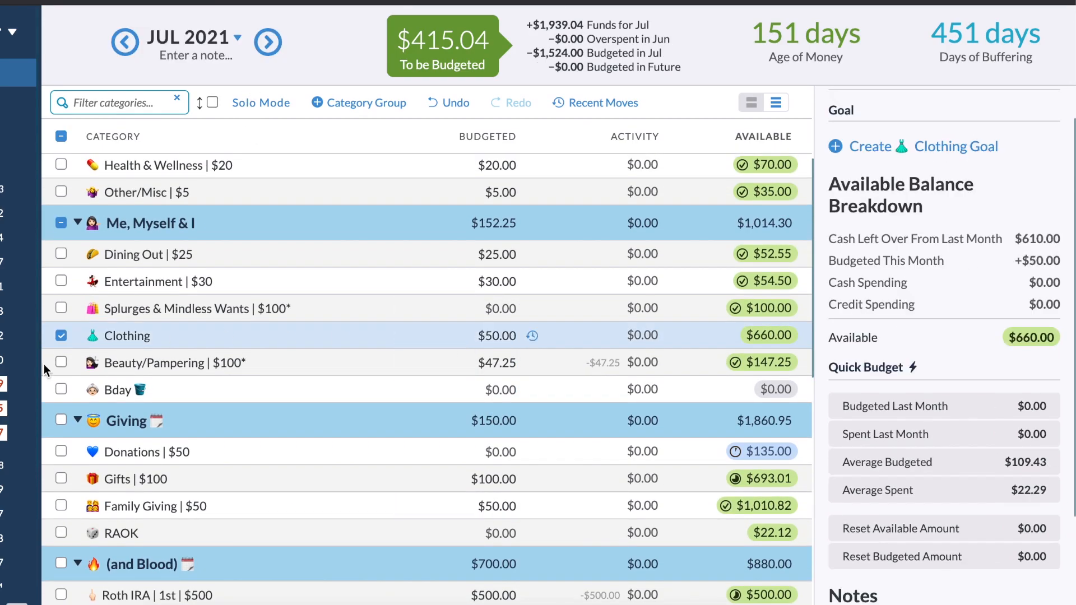
left_click(61, 335)
Budget $15 for the Electronics category in July 2021
scroll(532, 476, "down", 5)
left_click(508, 471)
type("15")
key("Return")
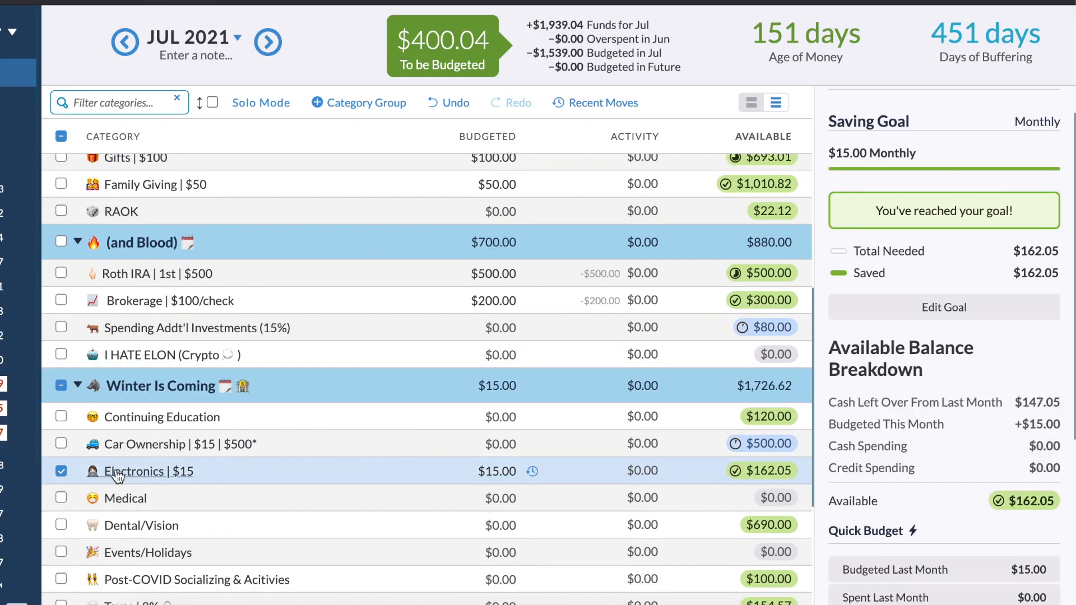
left_click(63, 470)
Budget $150 for the Travel & Trips category in July 2021
scroll(65, 468, "down", 3)
scroll(66, 468, "down", 6)
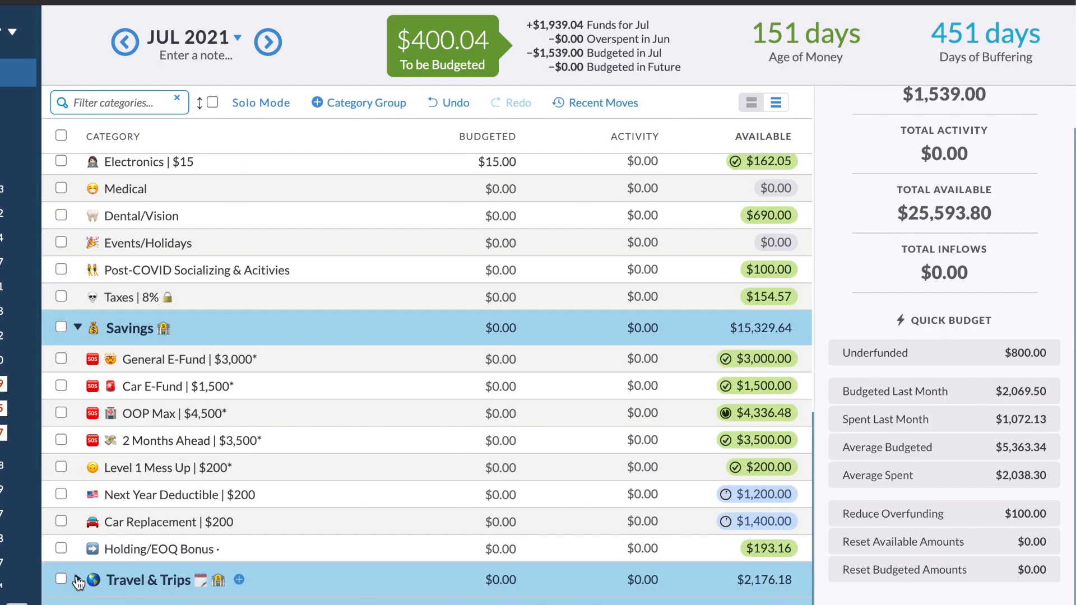
left_click(504, 477)
type("150")
key("Return")
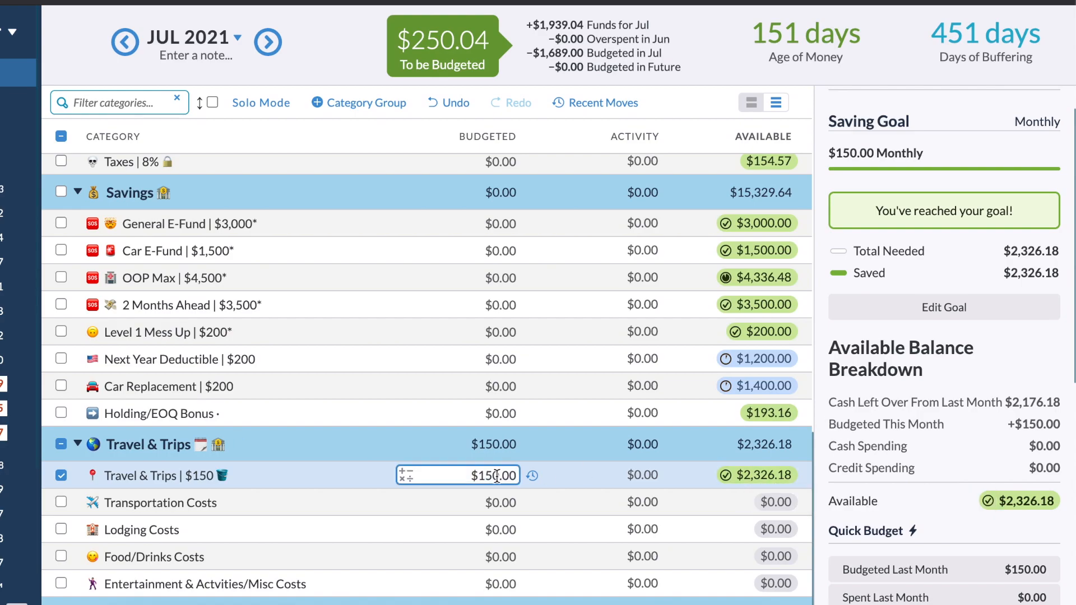
Add another $23.82 to the July budgeted amount of Travel & Trips
left_click(516, 475)
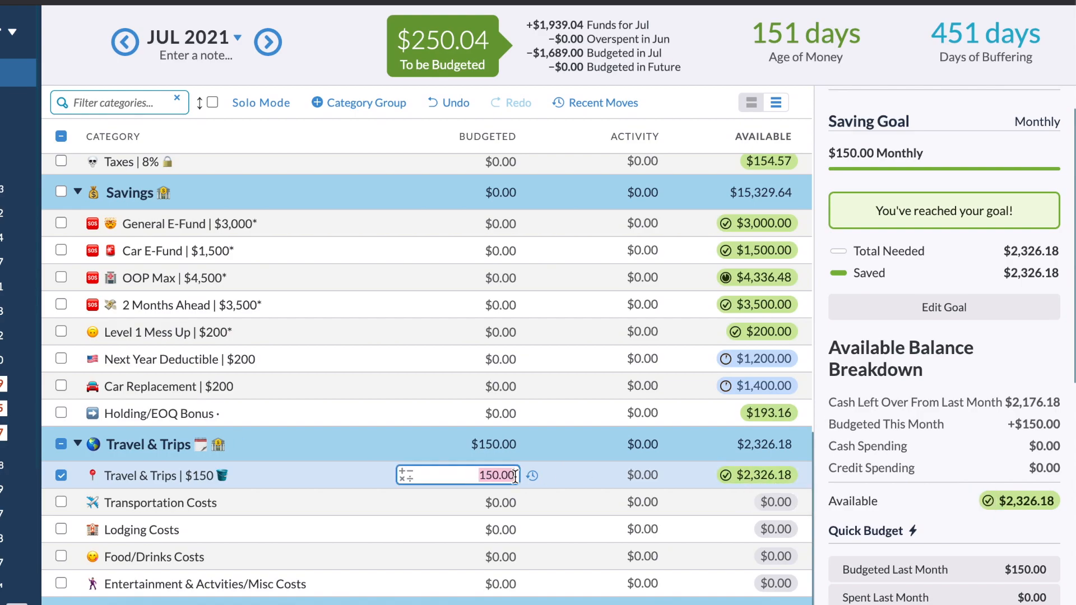
type("+23.82")
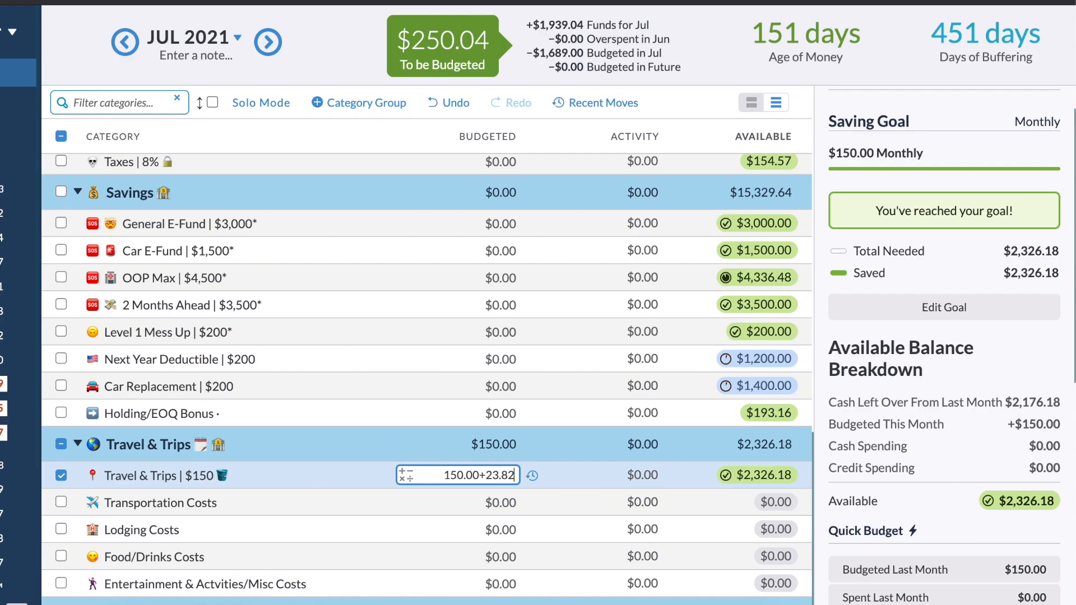
key("Return")
In the June 2021 budget, collapse the Travel & Trips group and assign $200 to Car Replacement
left_click(125, 42)
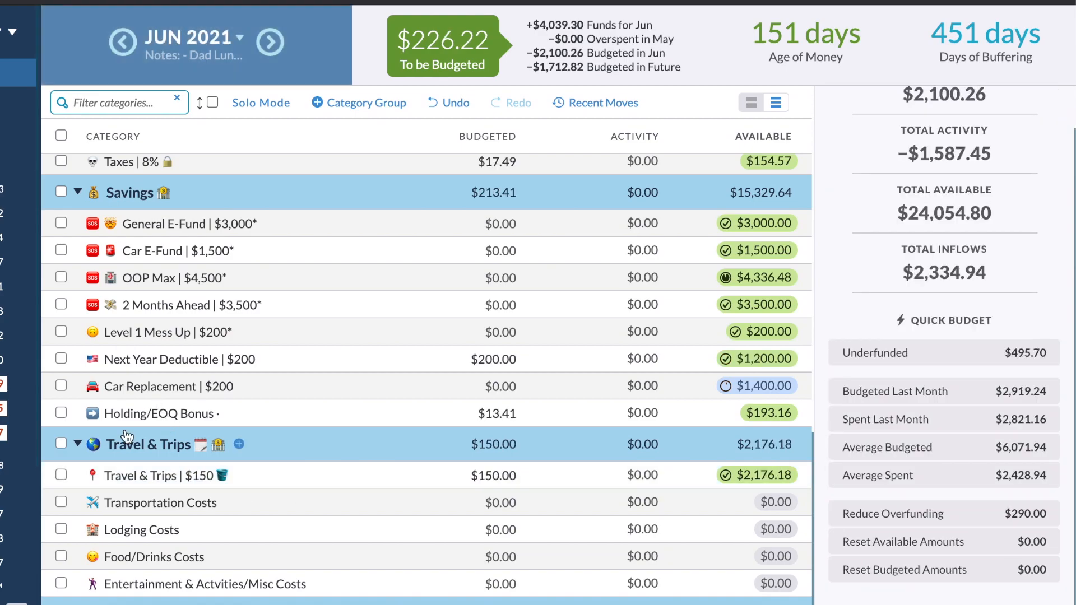
left_click(77, 454)
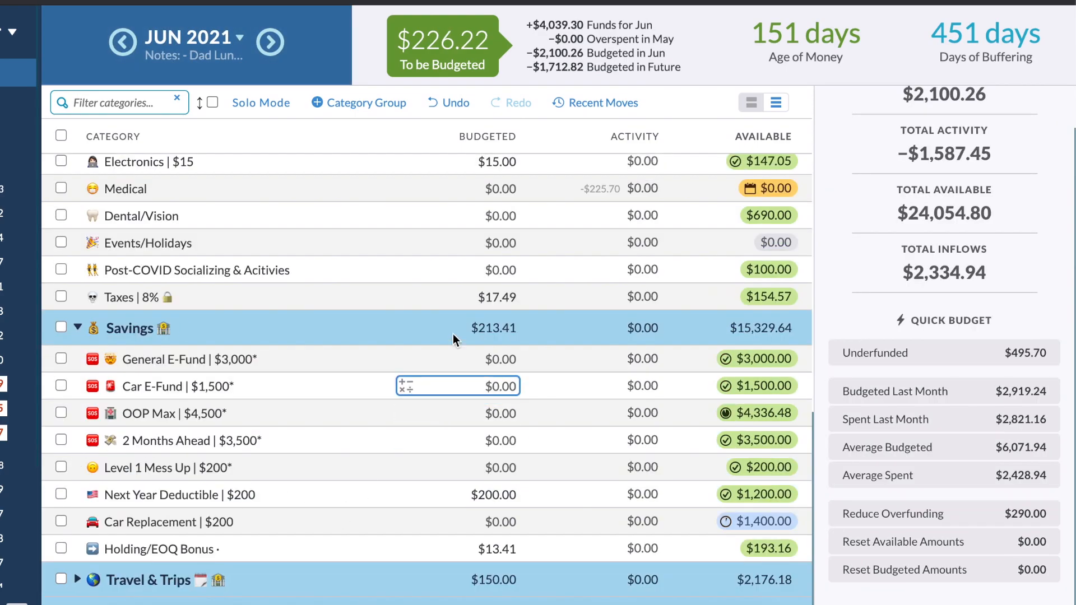
left_click(494, 522)
type("200")
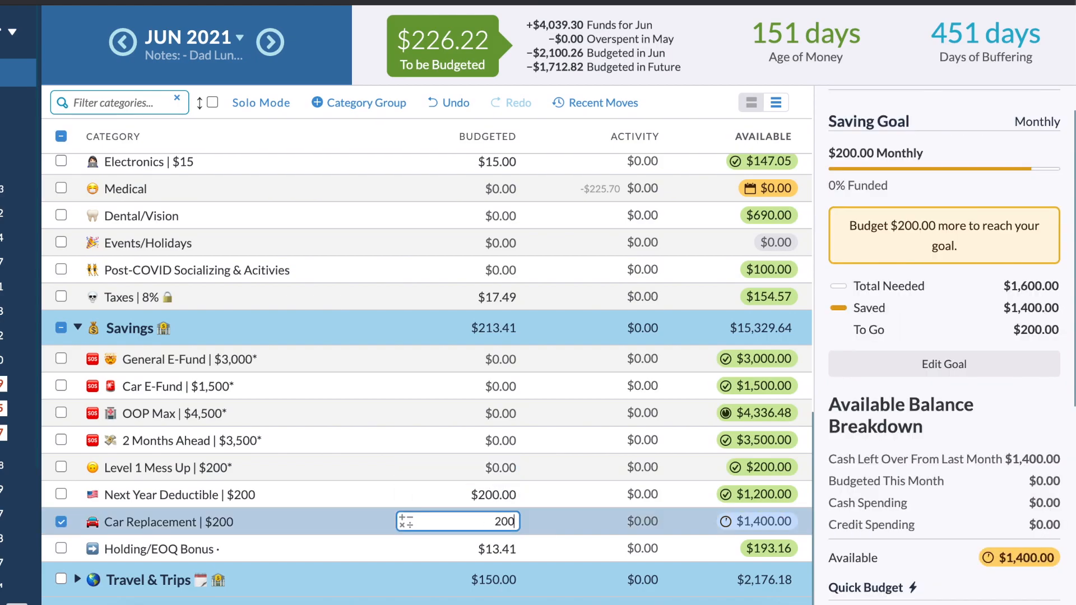
key("Return")
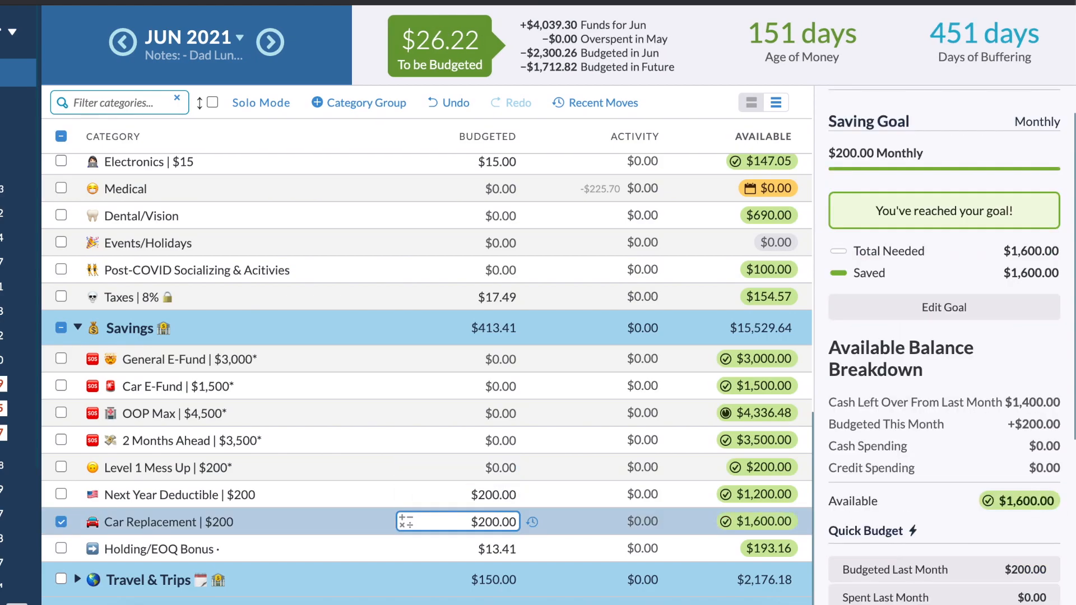
left_click(60, 523)
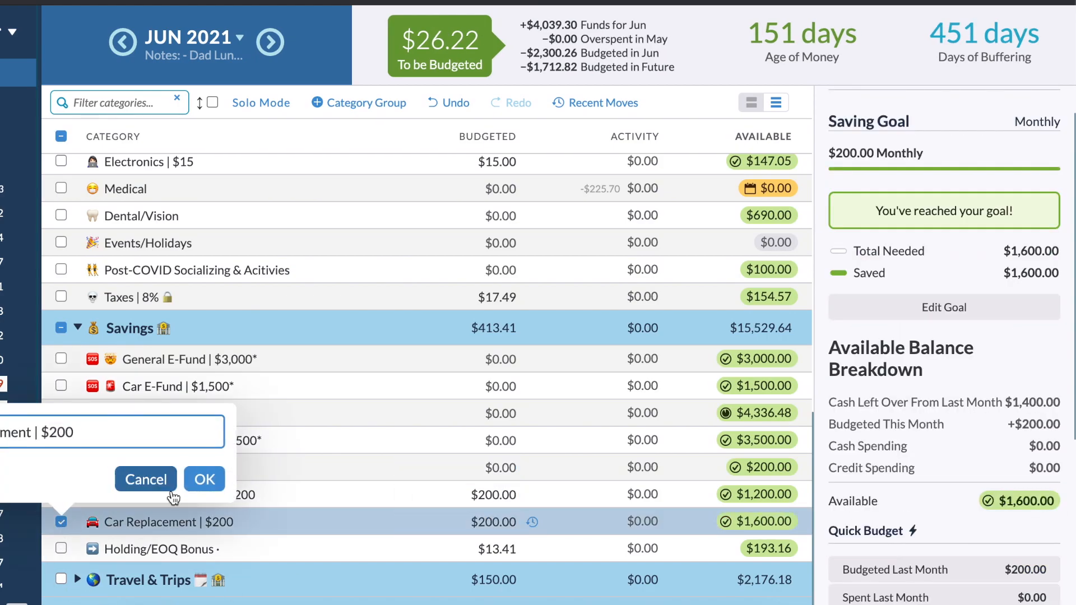
left_click(204, 480)
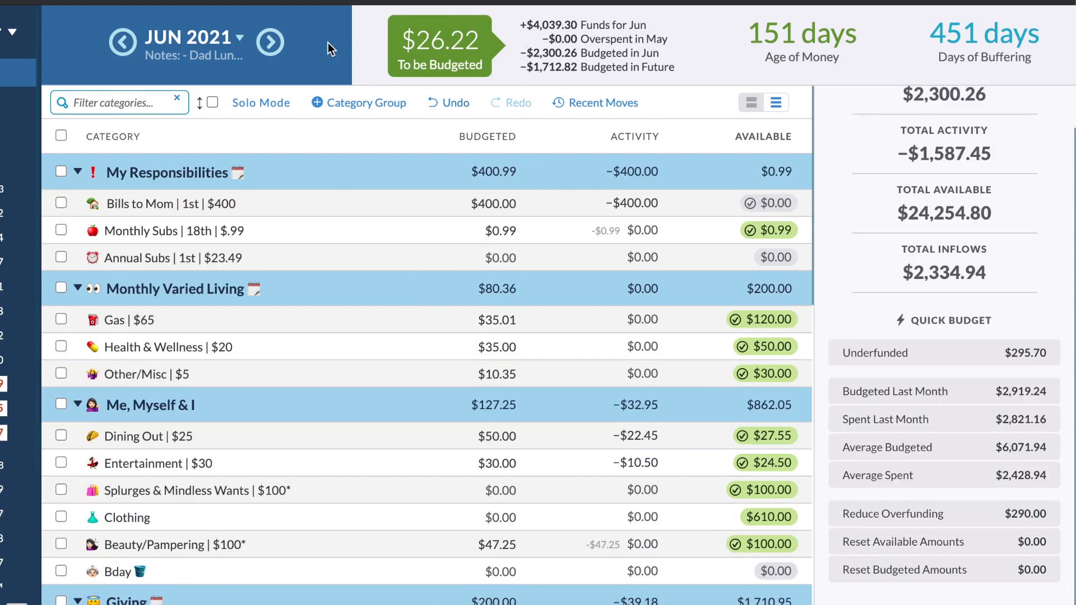
Return to the July 2021 budget and assign $25 to the Donations category
left_click(270, 42)
left_click(497, 263)
scroll(498, 270, "down", 1)
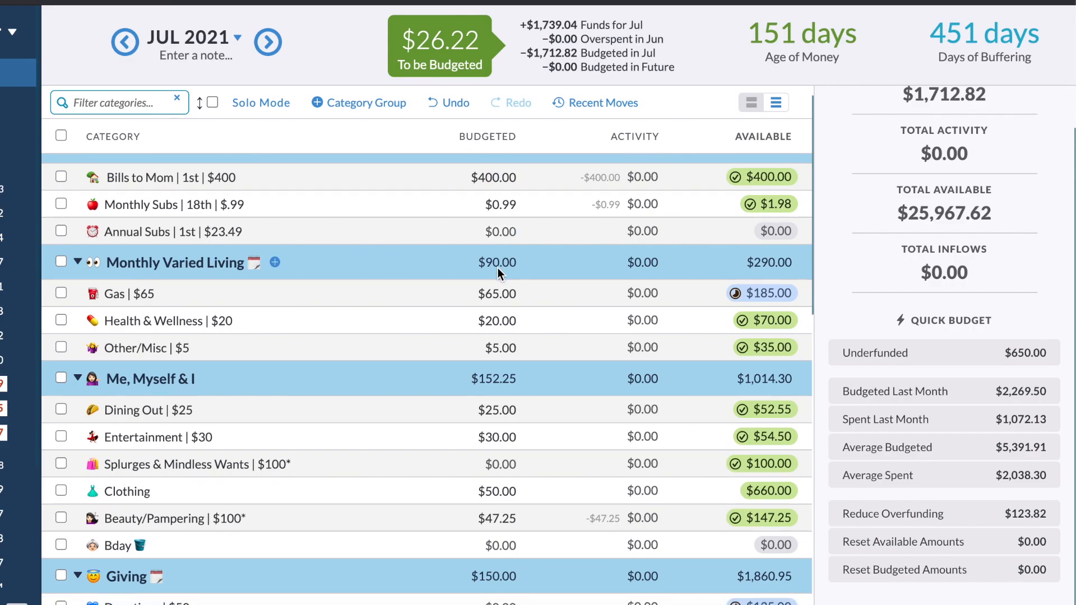
scroll(498, 269, "down", 1)
left_click(498, 269)
scroll(498, 268, "down", 8)
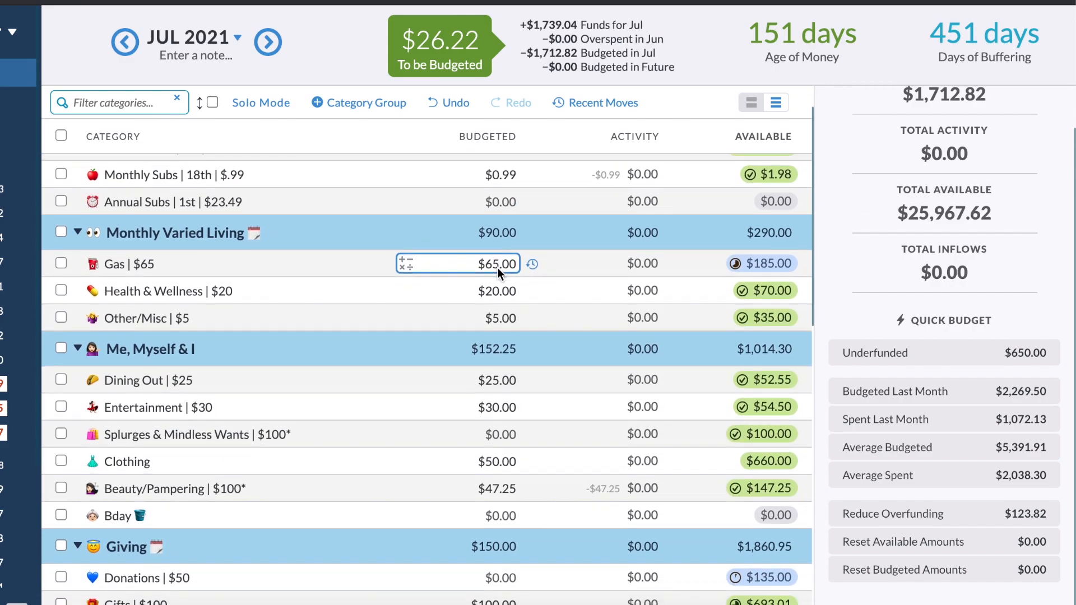
left_click(498, 268)
left_click(499, 288)
left_click(506, 378)
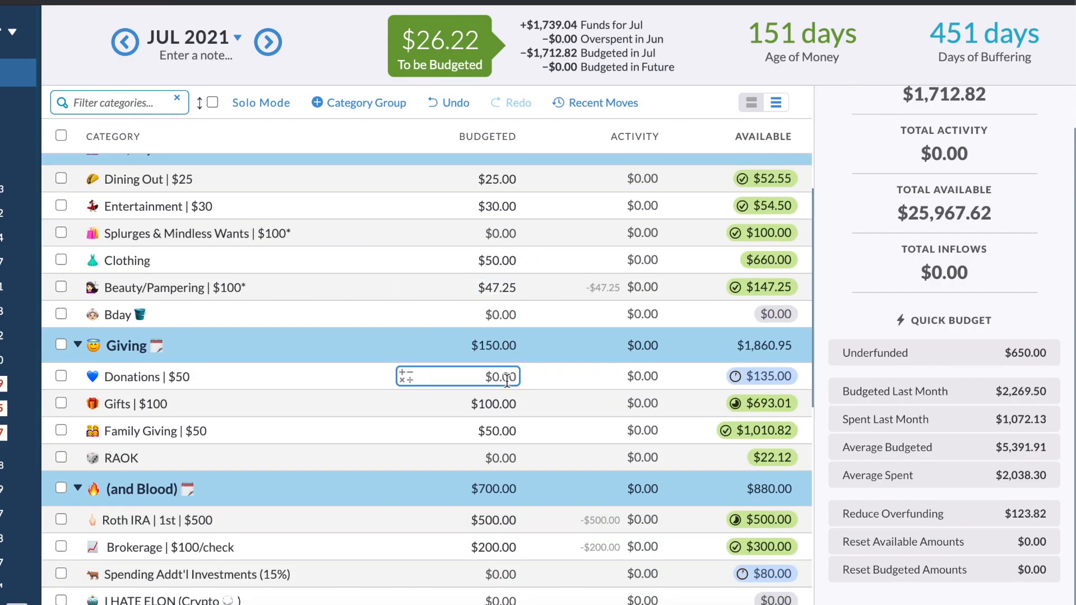
left_click(507, 380)
type("25")
key("Return")
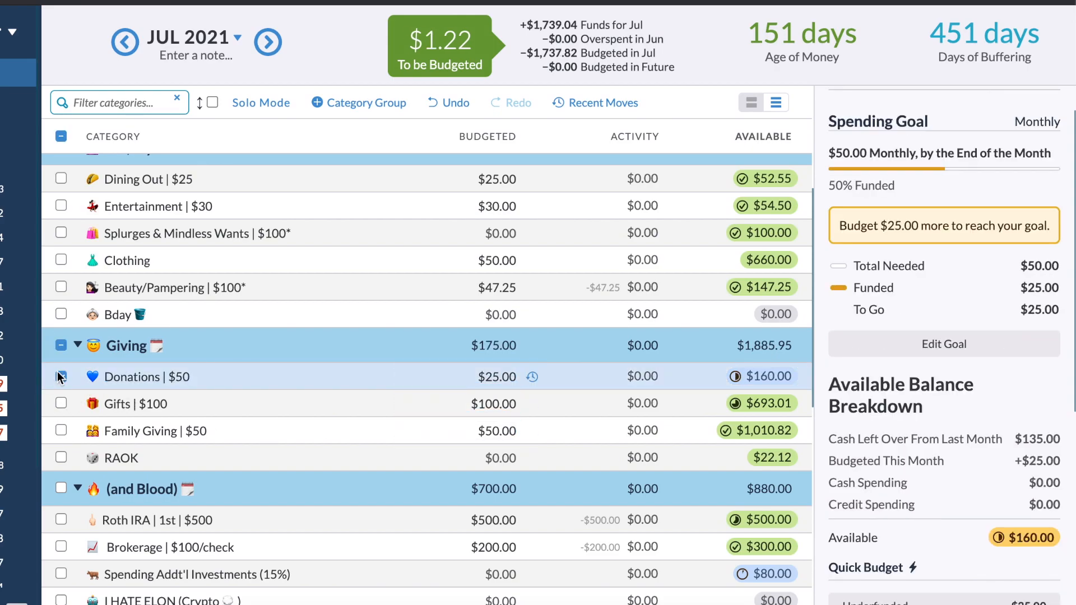
left_click(60, 377)
In the June 2021 budget, add $1.22 to the budgeted amount of Holding/EOQ Bonus
scroll(560, 411, "down", 4)
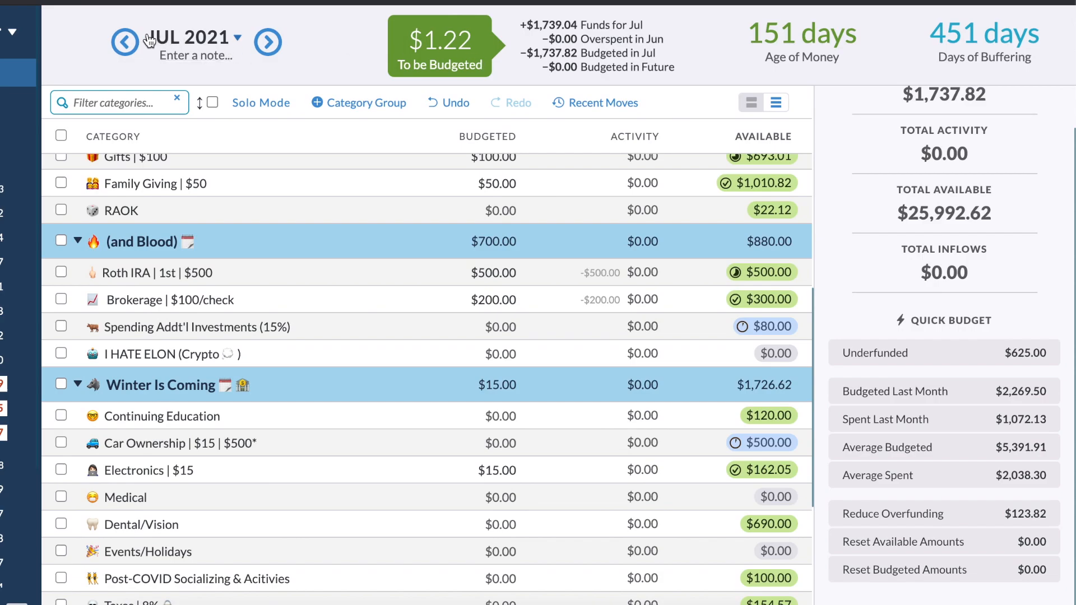
left_click(124, 41)
scroll(426, 370, "down", 5)
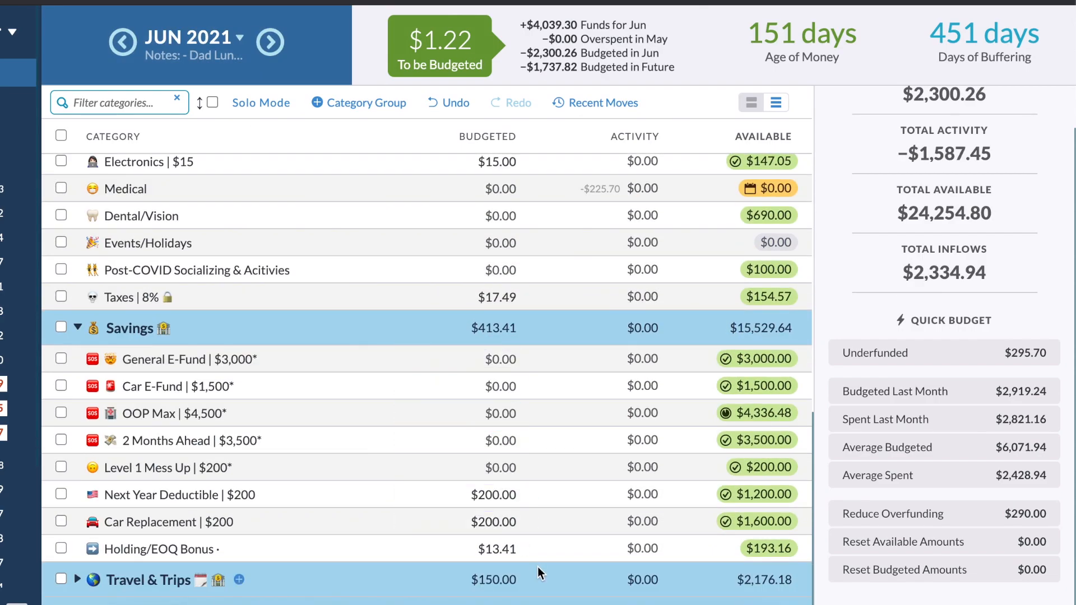
left_click(519, 555)
type("+1.22")
key("Return")
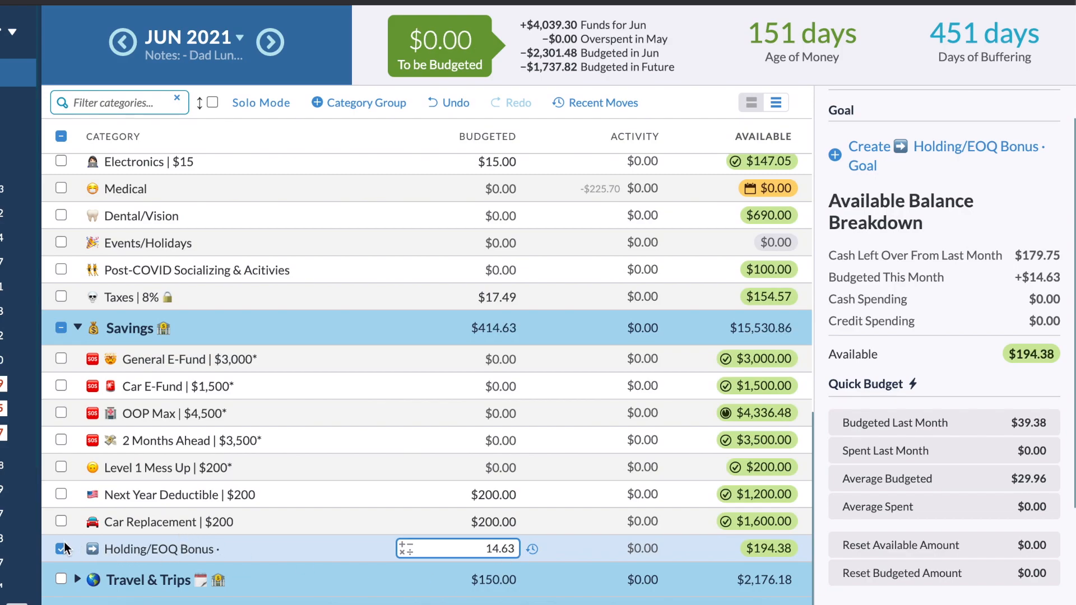
left_click(63, 544)
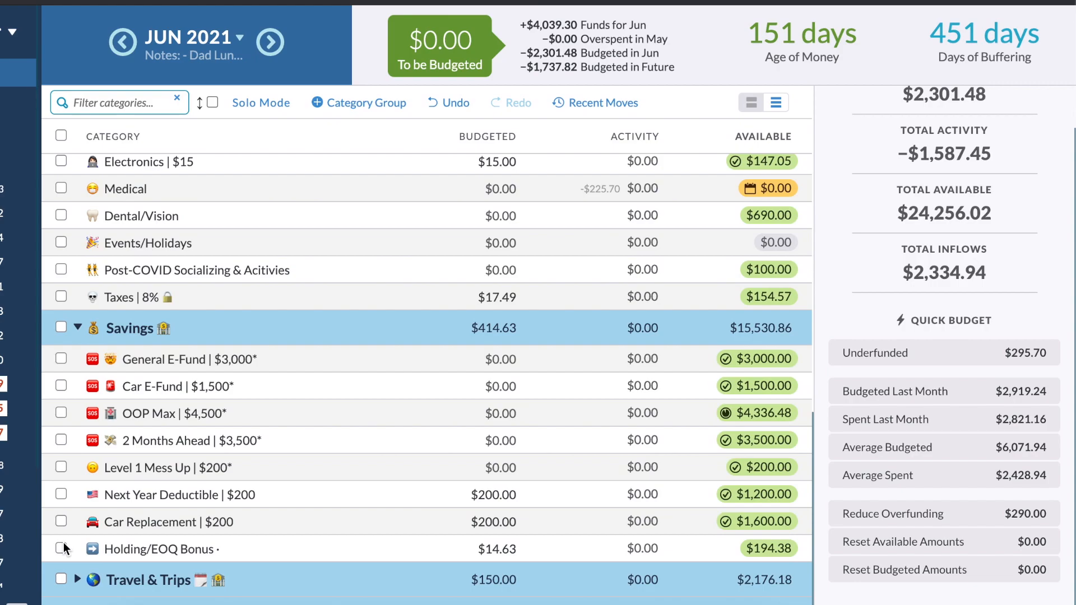
In the checking account register, change the 06/18/2021 employer bonus memo to "gross: $2,100 - net bonus"
scroll(63, 543, "up", 10)
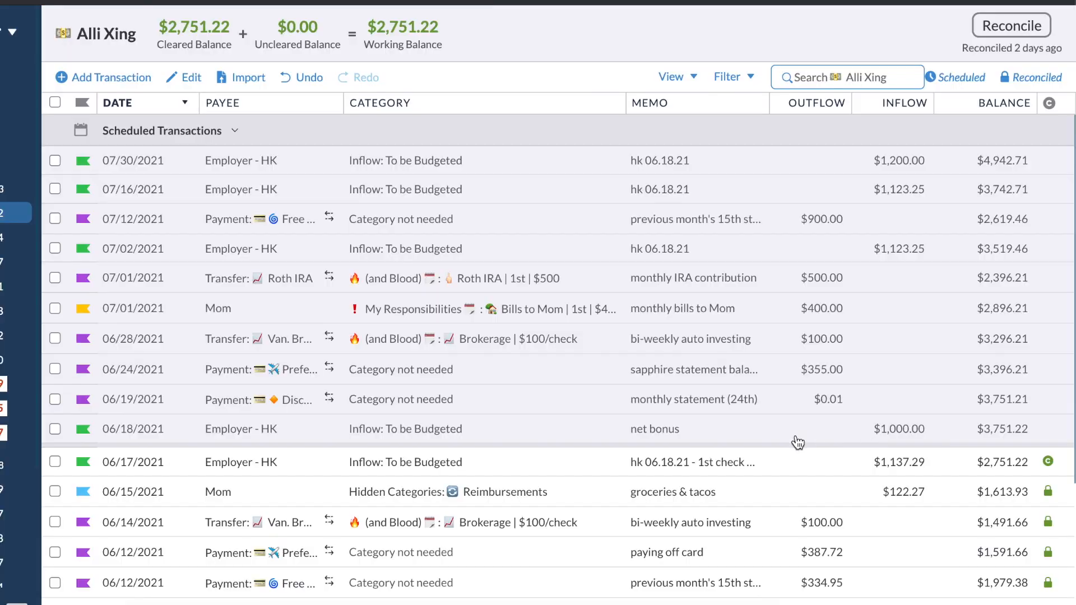
left_click(681, 433)
left_click(639, 428)
left_click(634, 426)
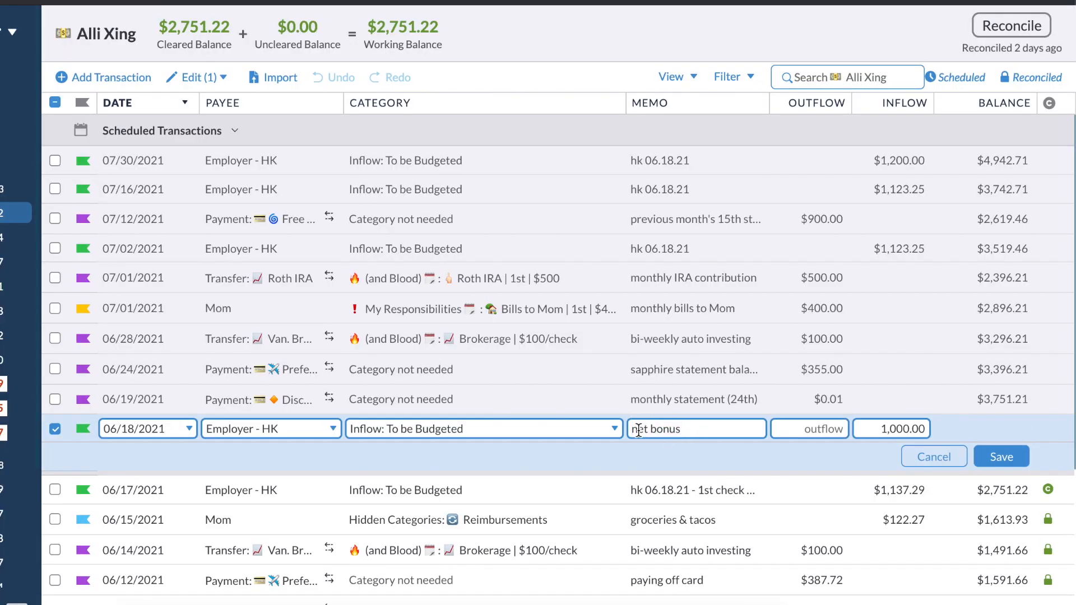
type("gross: $2,100 -")
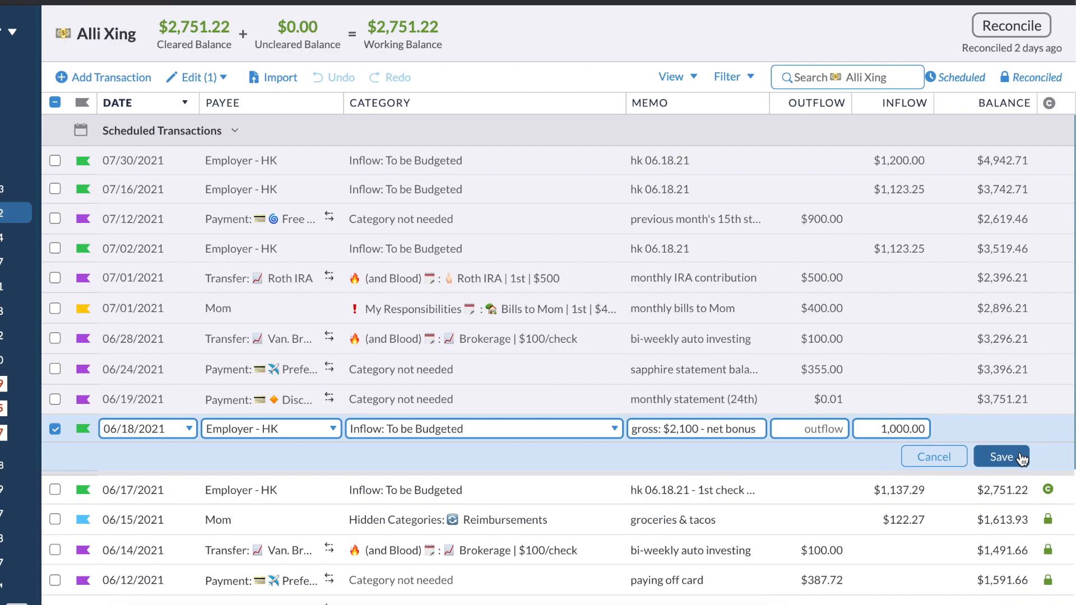
Set the inflow of the scheduled bonus transaction to $913.71 and save it
left_click(885, 429)
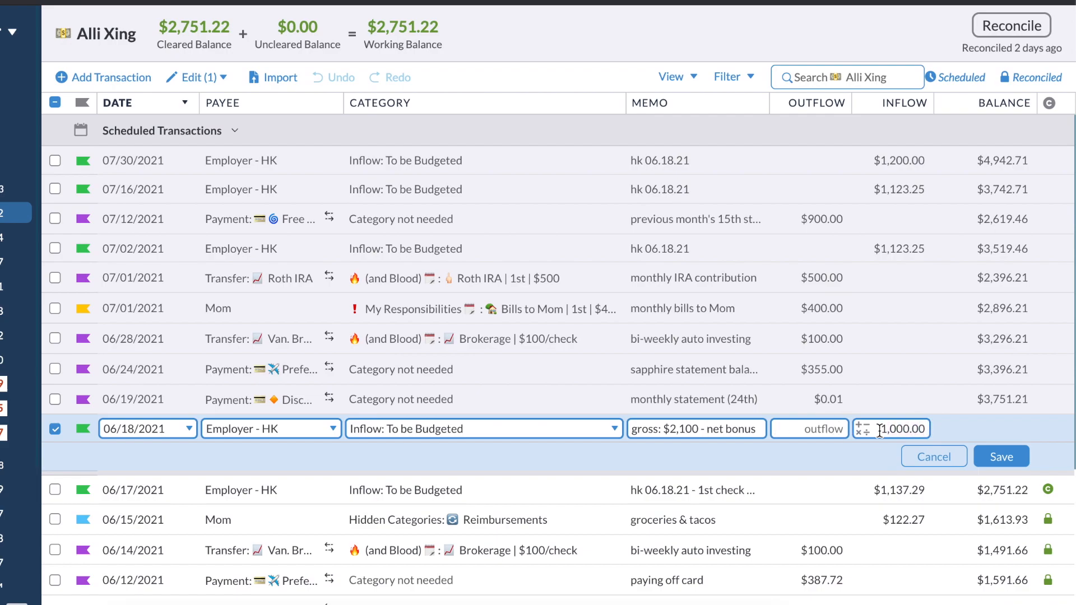
left_click_drag(877, 429, 928, 429)
key("BackSpace")
type("913.71")
left_click(1019, 456)
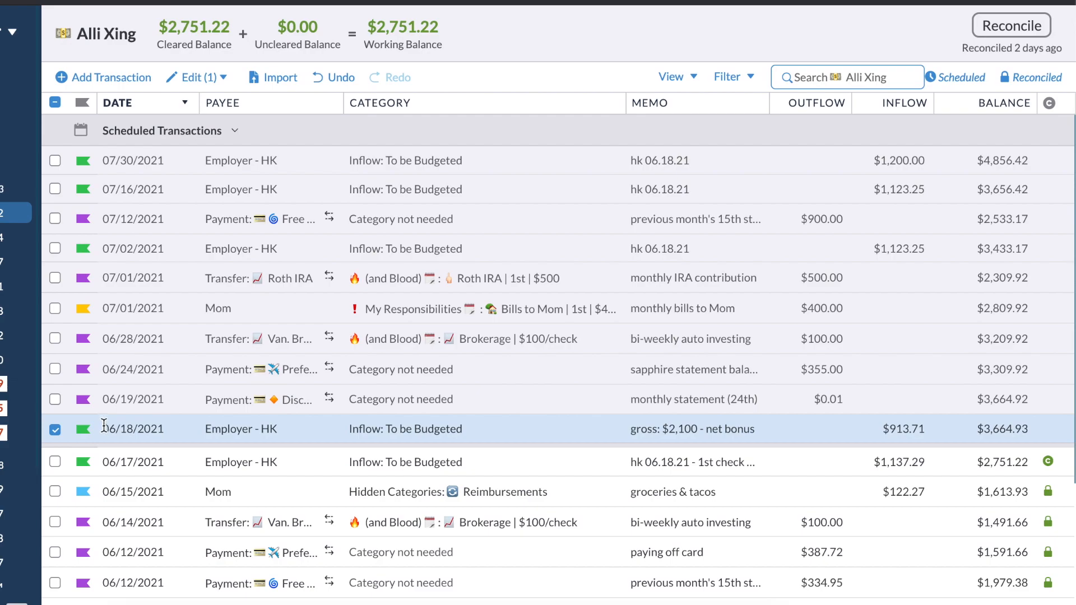
Change the date of the $913.71 bonus transaction to 06/17/2021 and save it
left_click(140, 427)
left_click(198, 277)
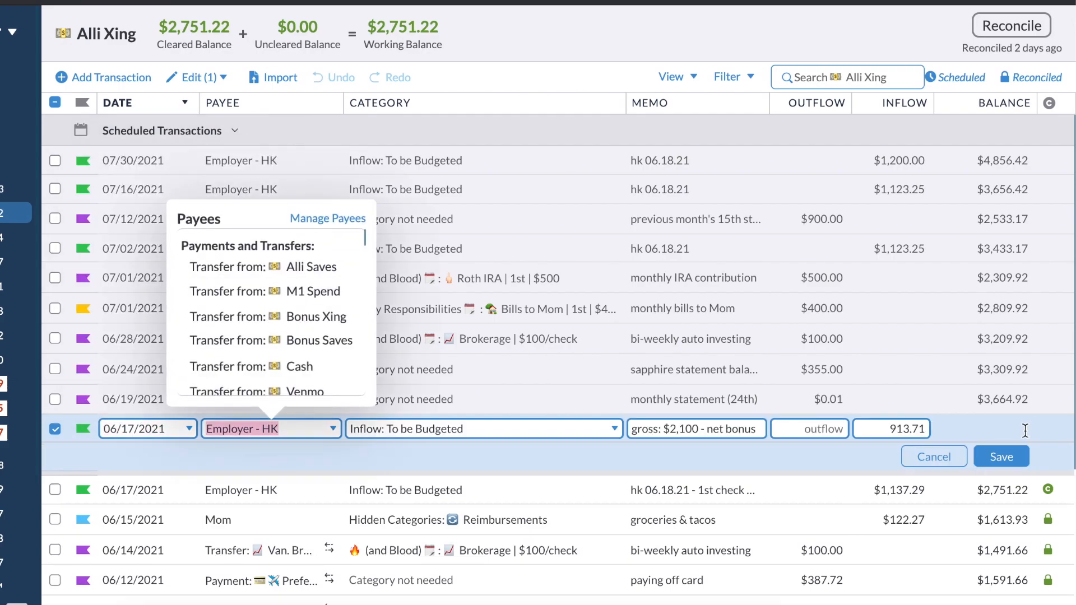
left_click(1008, 458)
left_click(1003, 457)
Return to the June 2021 budget and add $500 to the budgeted amount of Brokerage
left_click(17, 71)
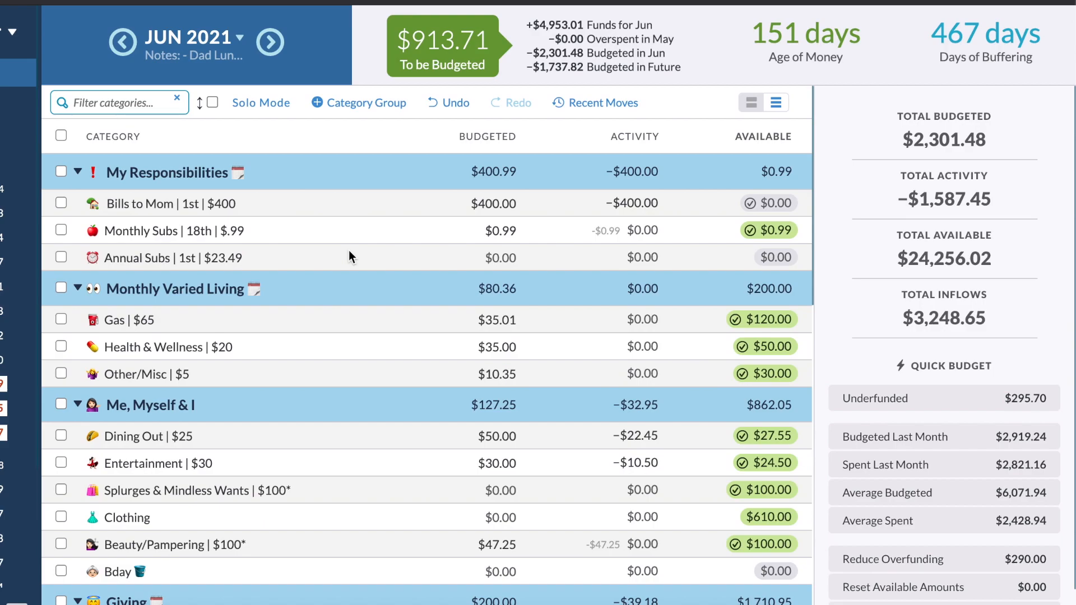
scroll(329, 391, "down", 3)
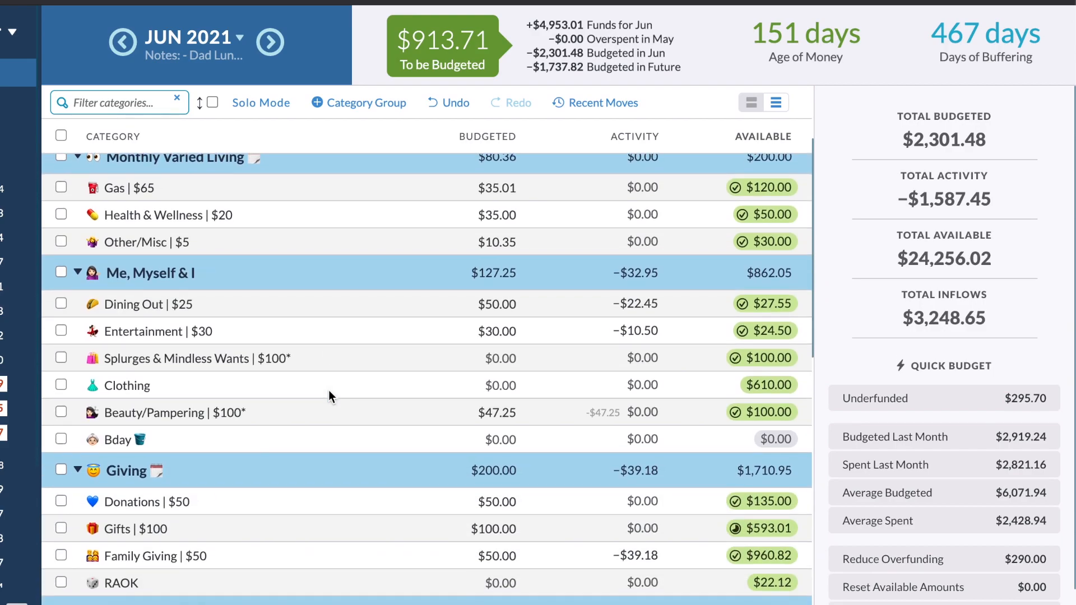
scroll(328, 390, "down", 5)
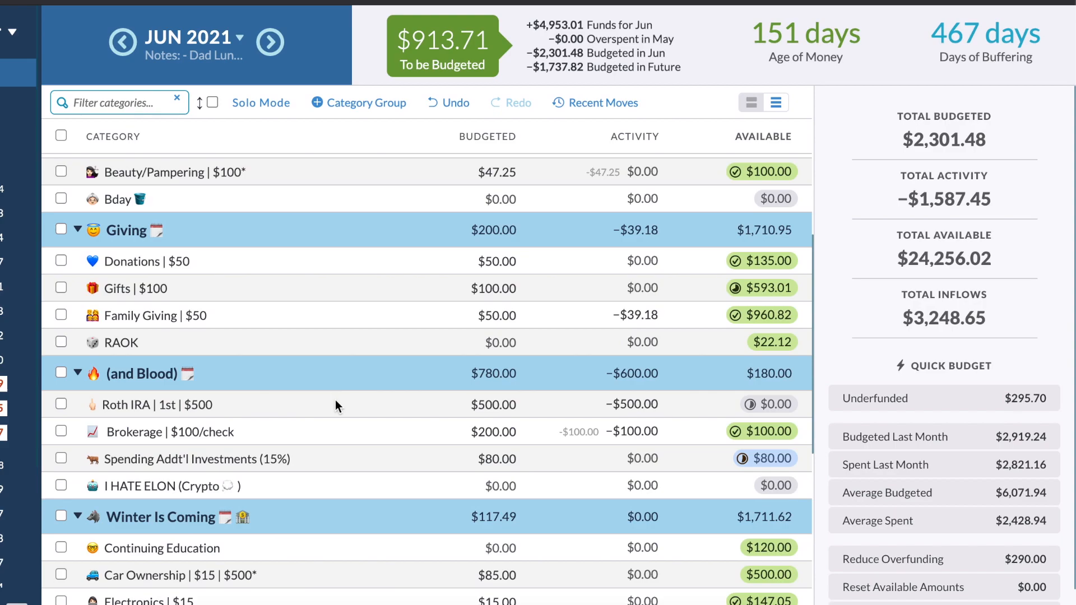
left_click(498, 432)
type("+500")
key("Return")
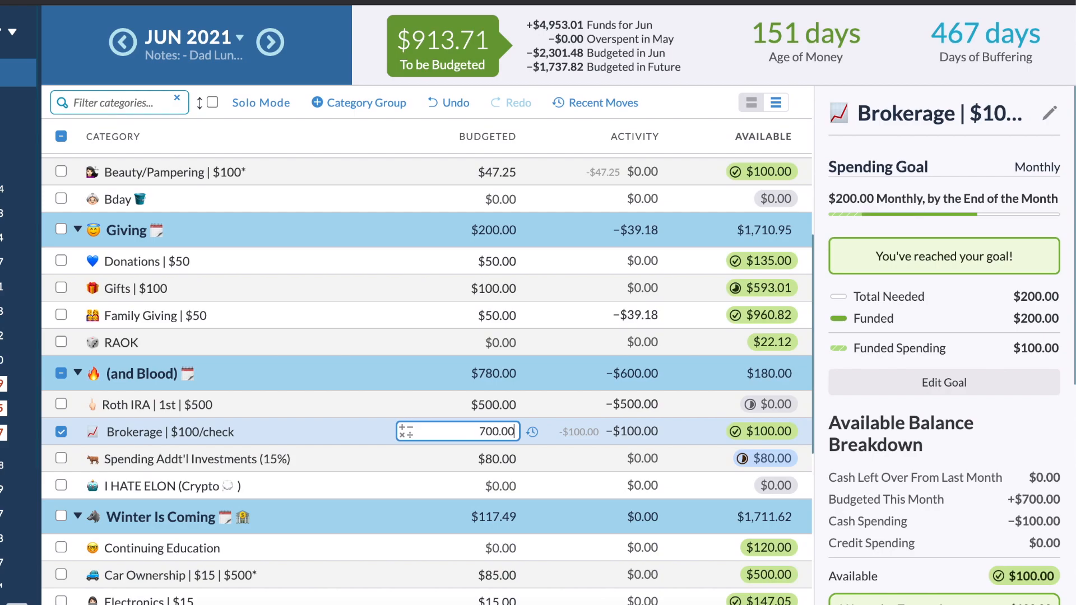
left_click(61, 432)
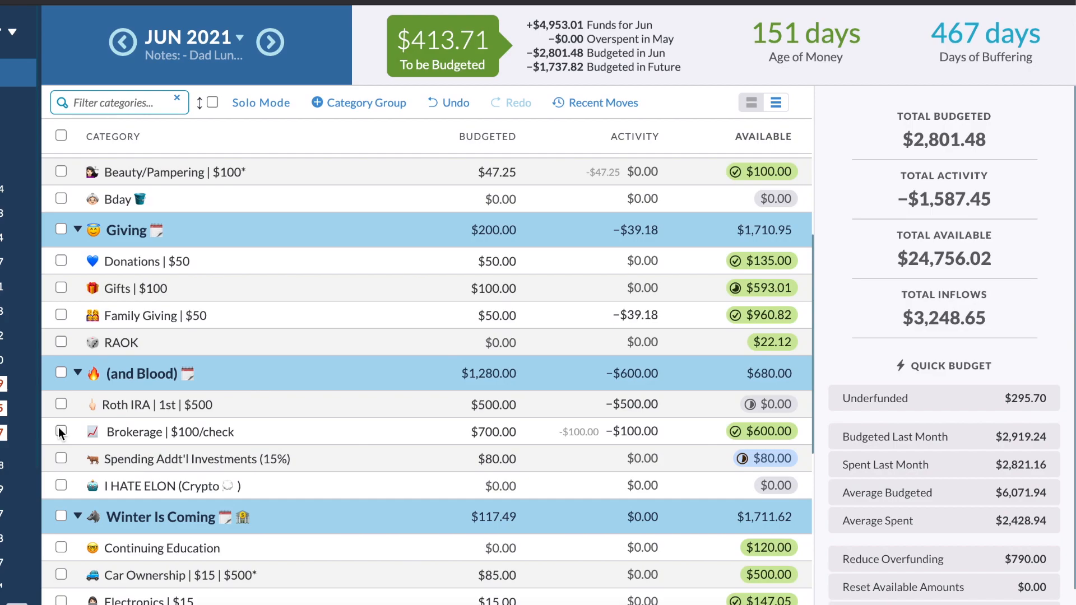
Budget $30 minus $22.12 for the RAOK category in June 2021
scroll(59, 427, "up", 3)
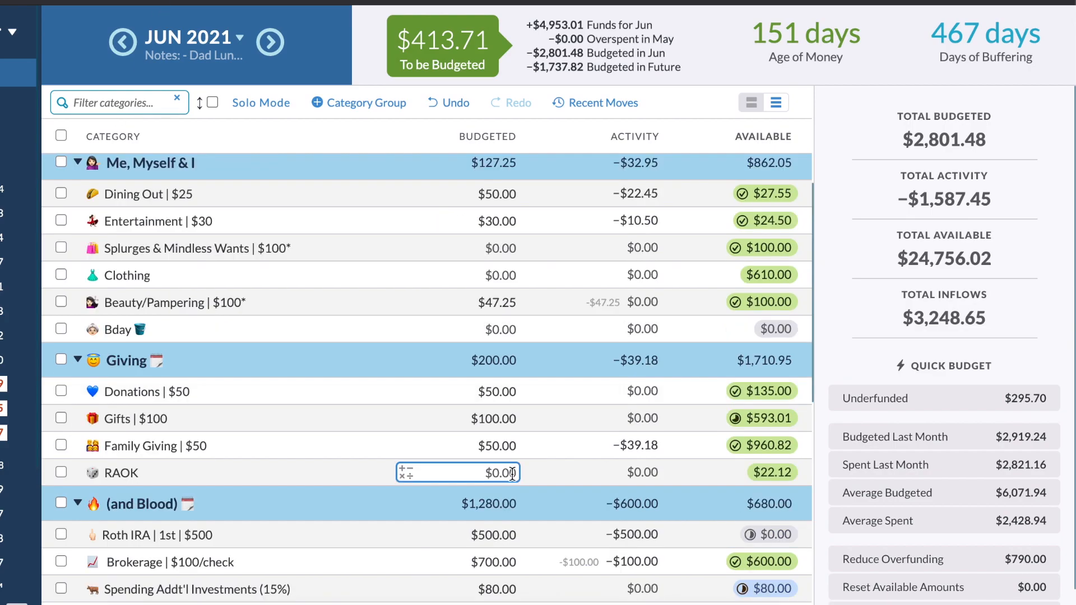
left_click(512, 474)
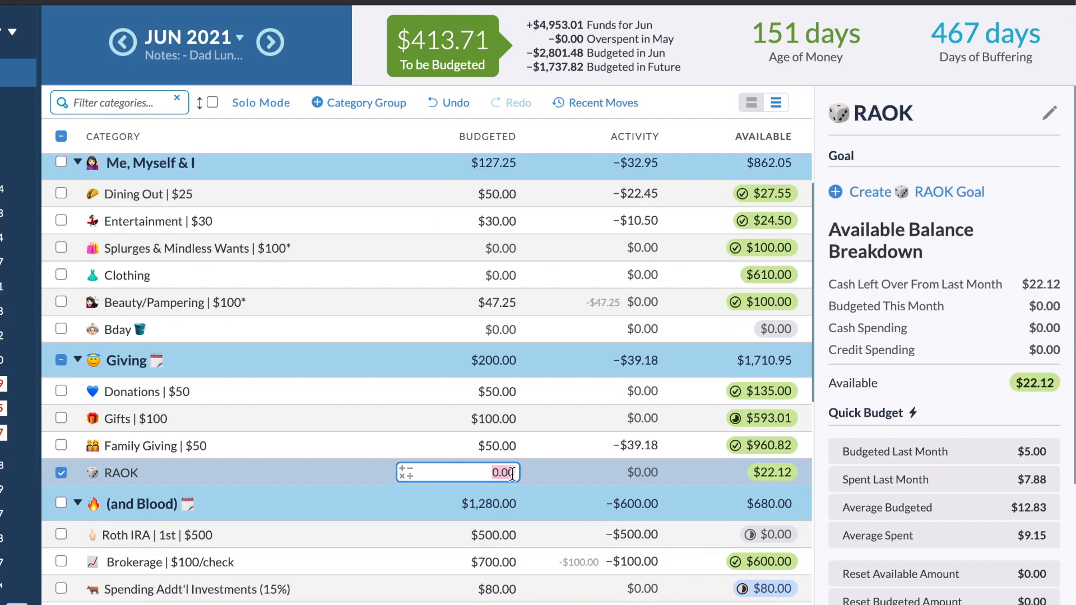
type("300")
key("BackSpace")
type("-22.12")
key("Return")
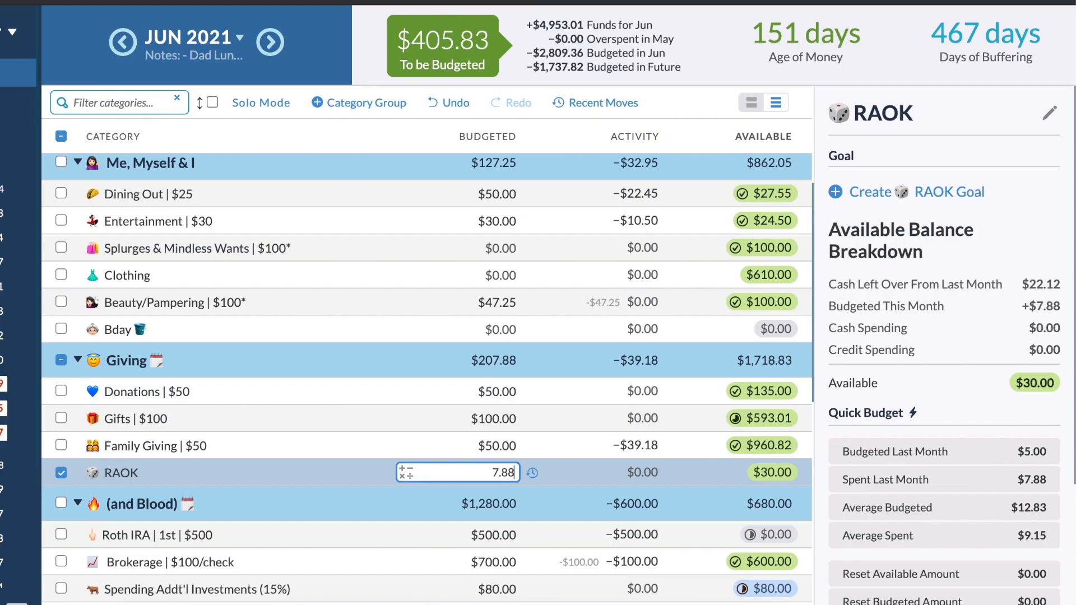
left_click(59, 467)
Expand the Travel & Trips group, add $50 to the Travel & Trips category's June budget, and collapse the group again
scroll(474, 399, "up", 8)
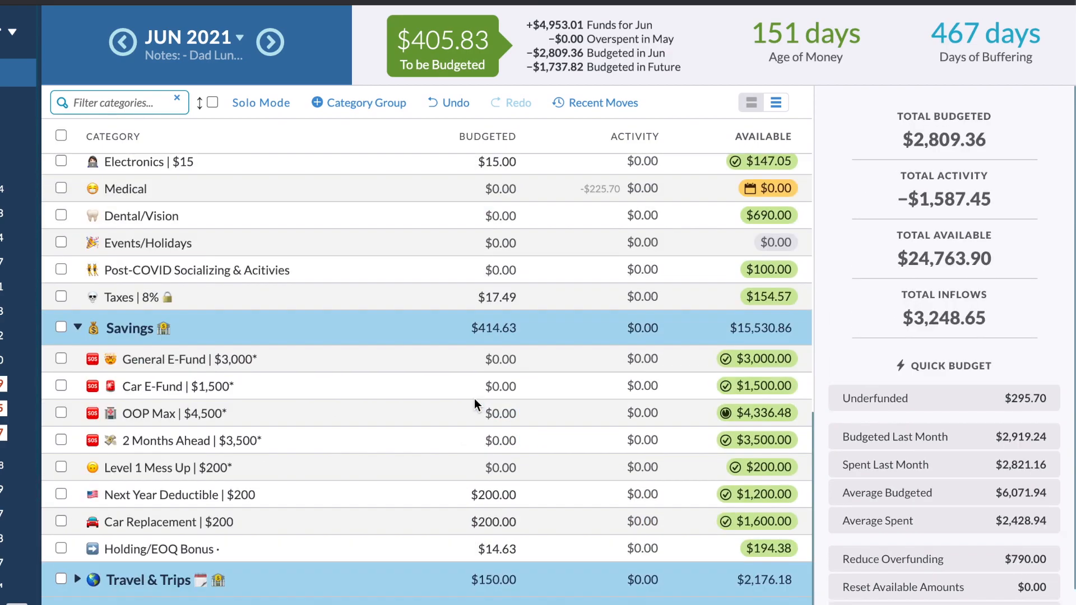
left_click(77, 579)
scroll(519, 504, "down", 3)
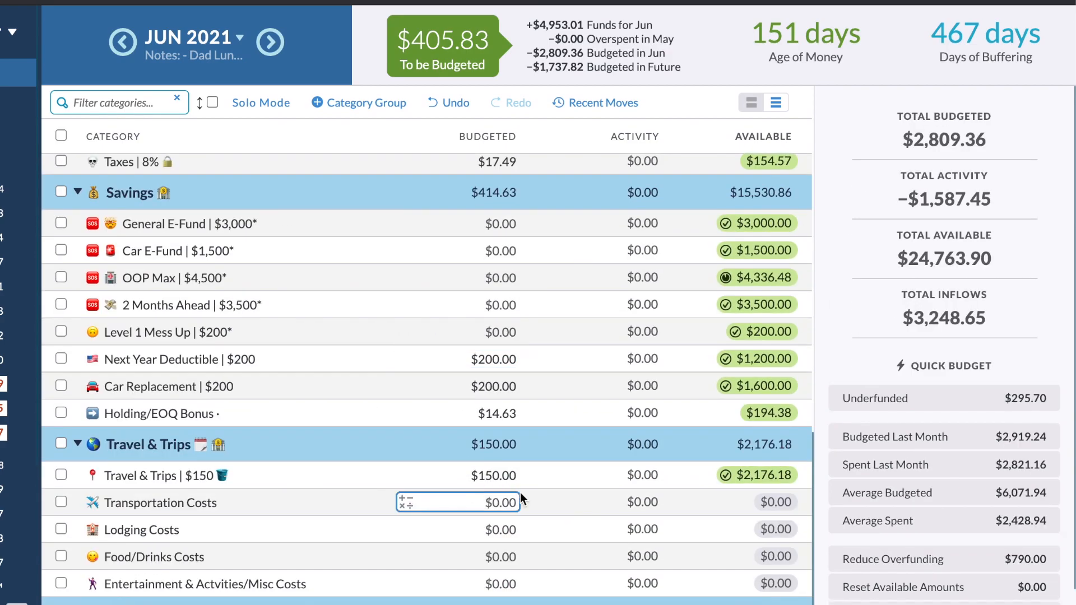
left_click(513, 475)
type("+50")
key("Return")
left_click(65, 447)
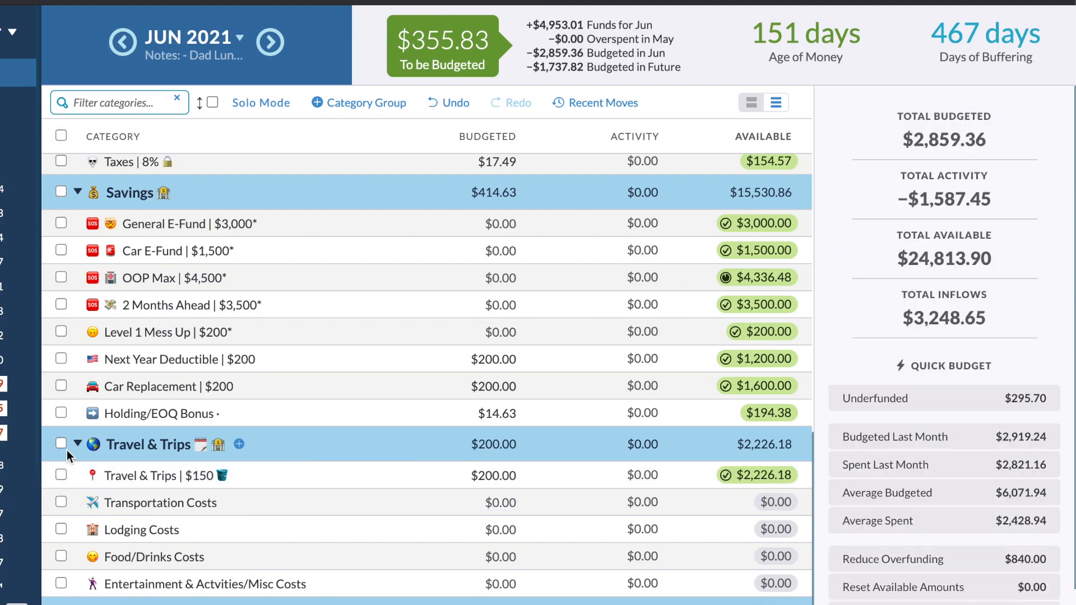
left_click(74, 445)
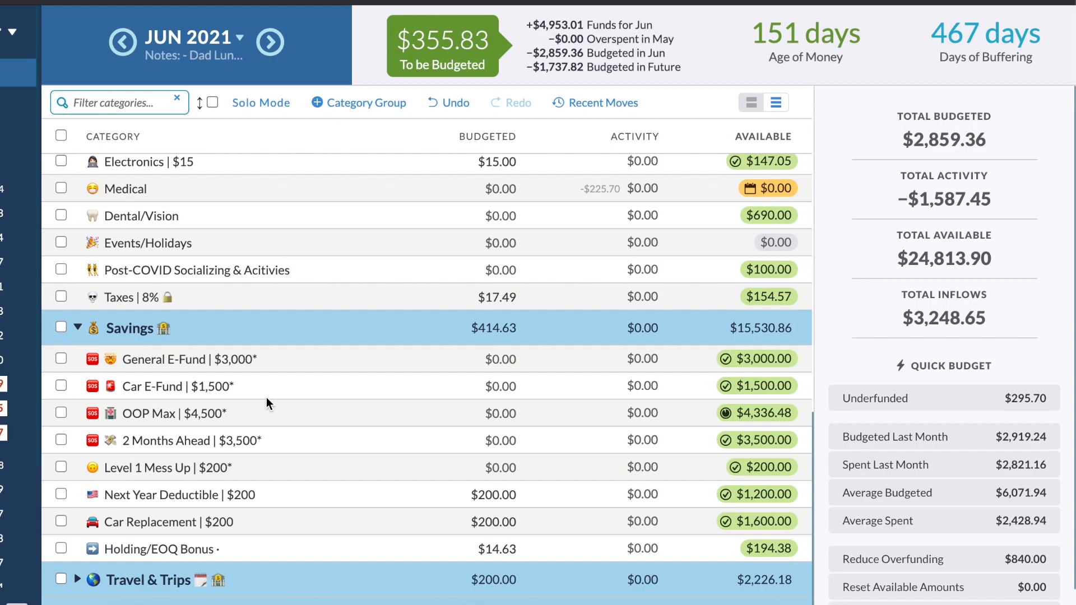
Assign $50 to the Clothing category in June 2021
scroll(487, 434, "up", 10)
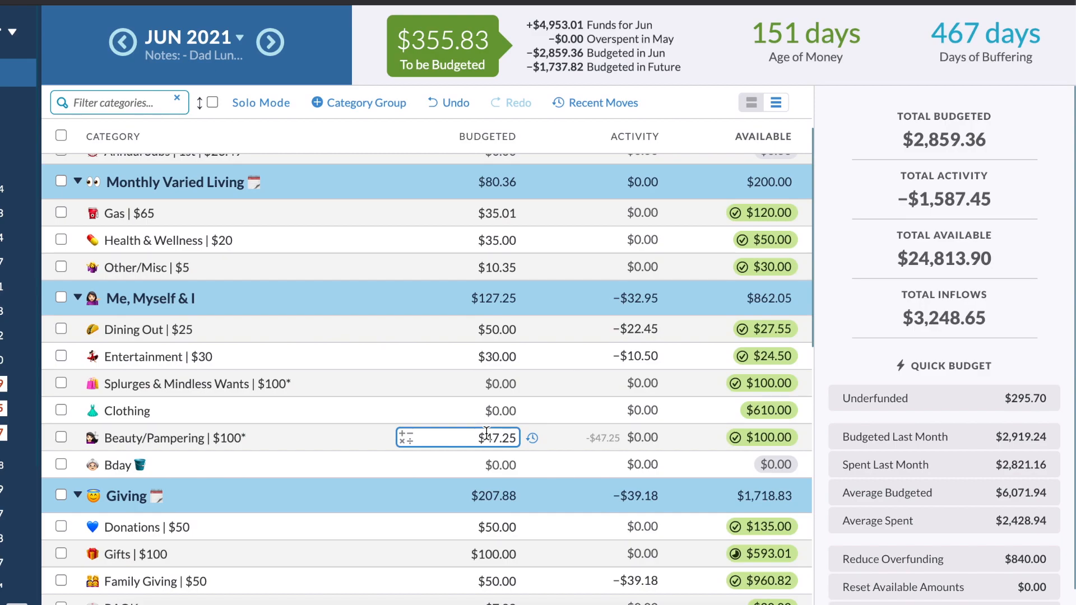
left_click(513, 413)
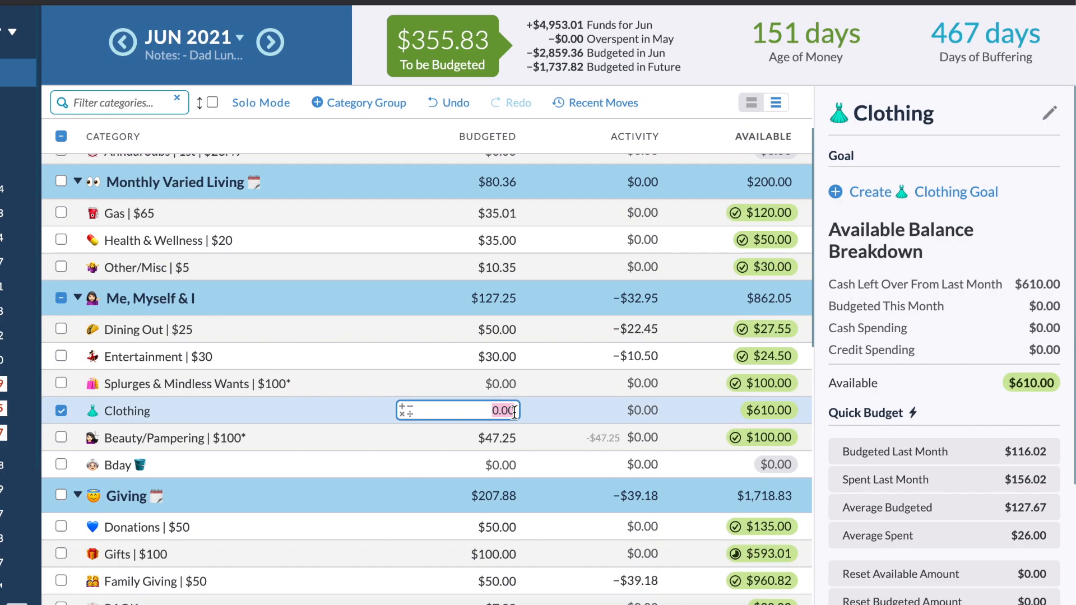
type("50")
key("Return")
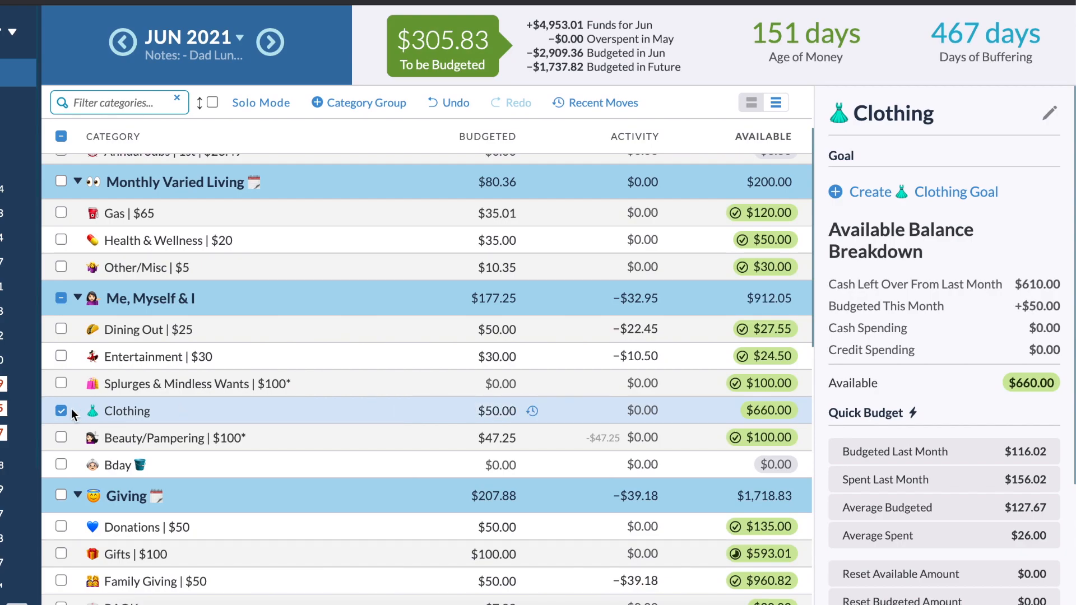
left_click(61, 411)
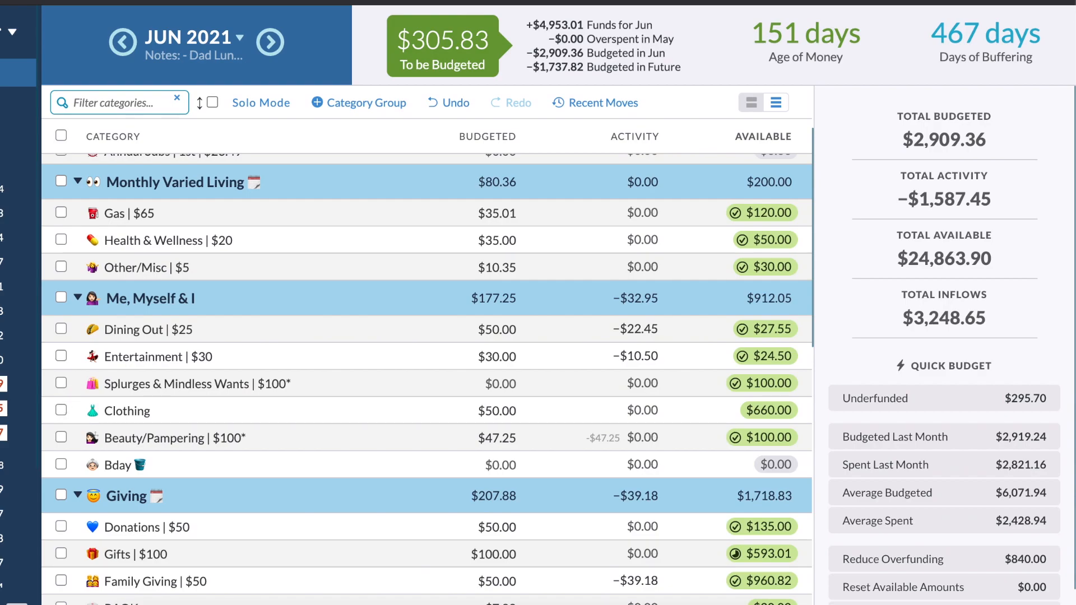
Review the June 2021 category groups from Monthly Varied Living through Travel & Trips for places to assign the remaining bonus
scroll(309, 258, "up", 2)
left_click(385, 337)
scroll(384, 337, "down", 1)
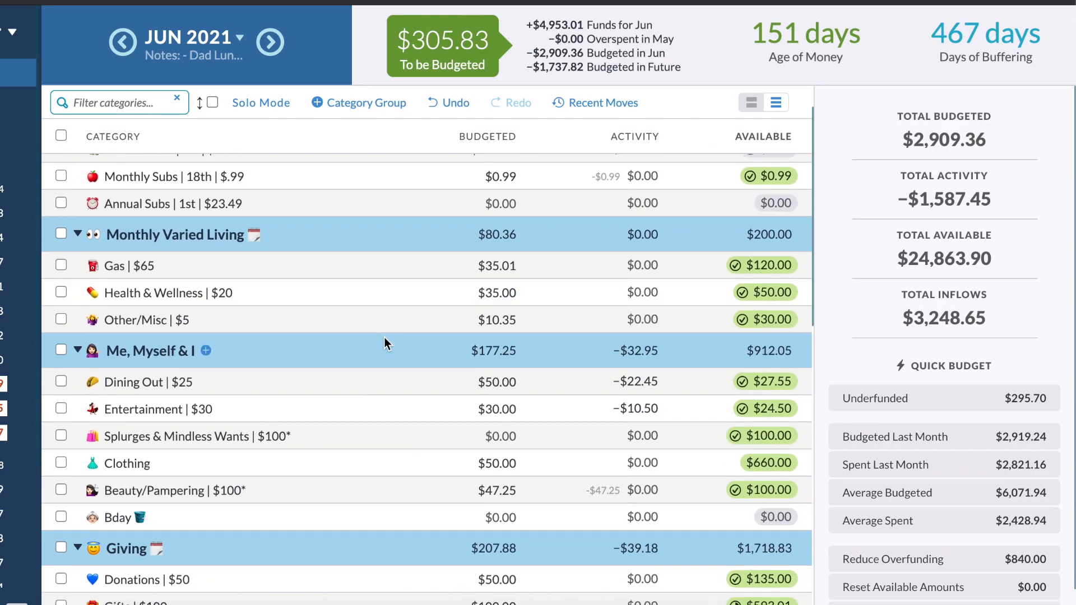
scroll(385, 338, "down", 1)
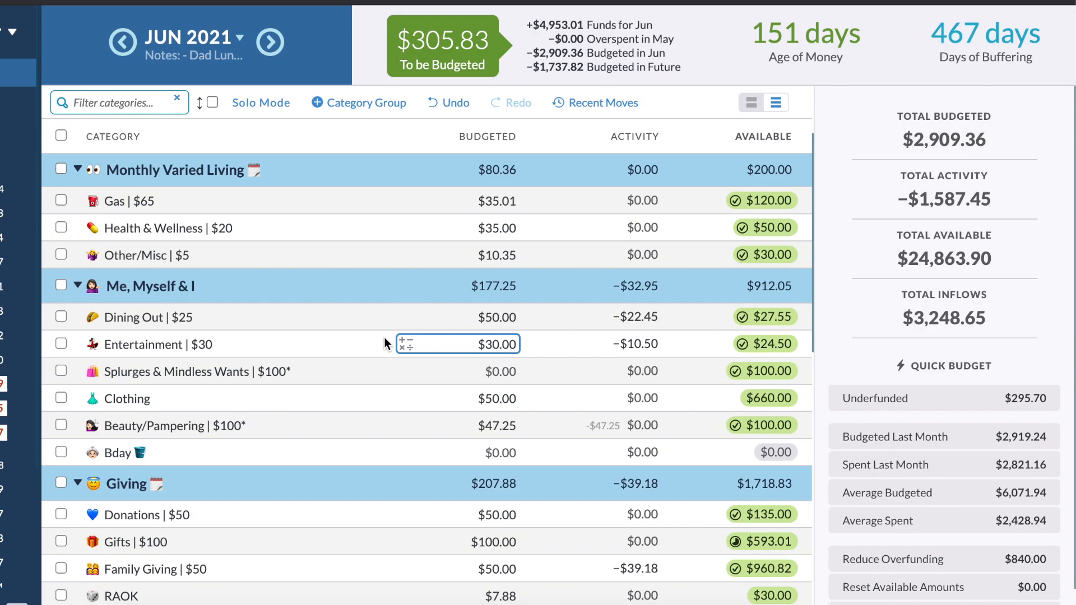
scroll(385, 337, "down", 3)
scroll(384, 338, "down", 8)
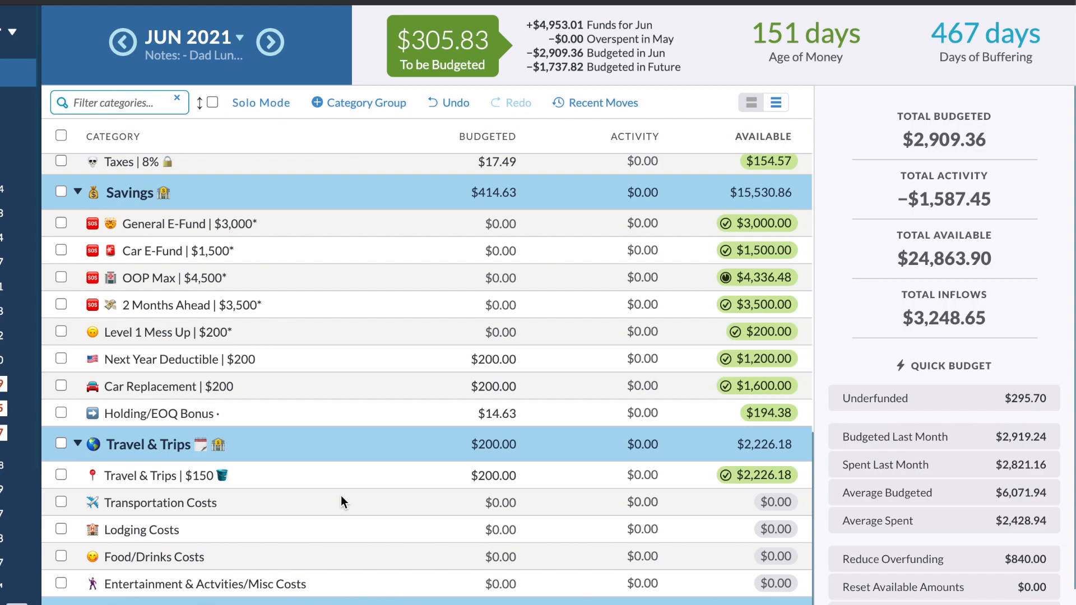
scroll(341, 496, "up", 6)
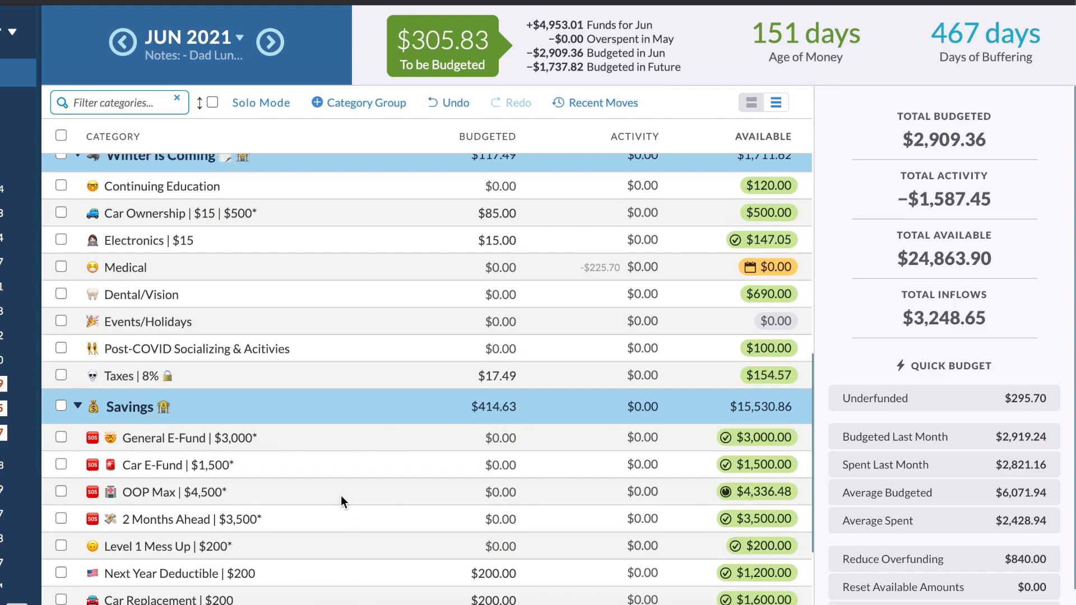
scroll(341, 496, "up", 10)
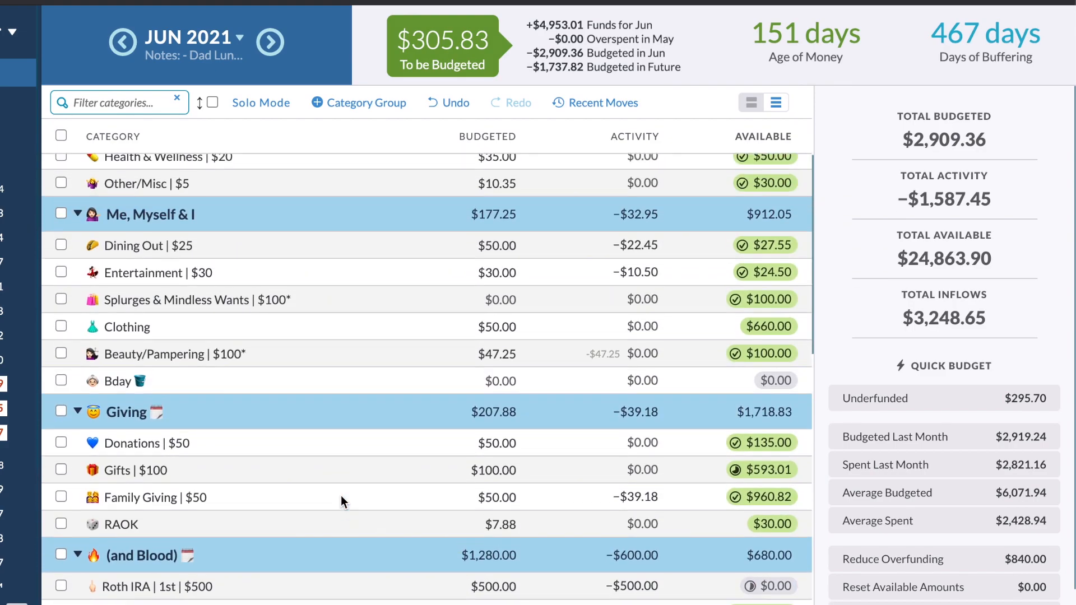
Create a category named "💎 Milestone Celebrations" in the Me, Myself & I group and place it directly above Bday
left_click(207, 328)
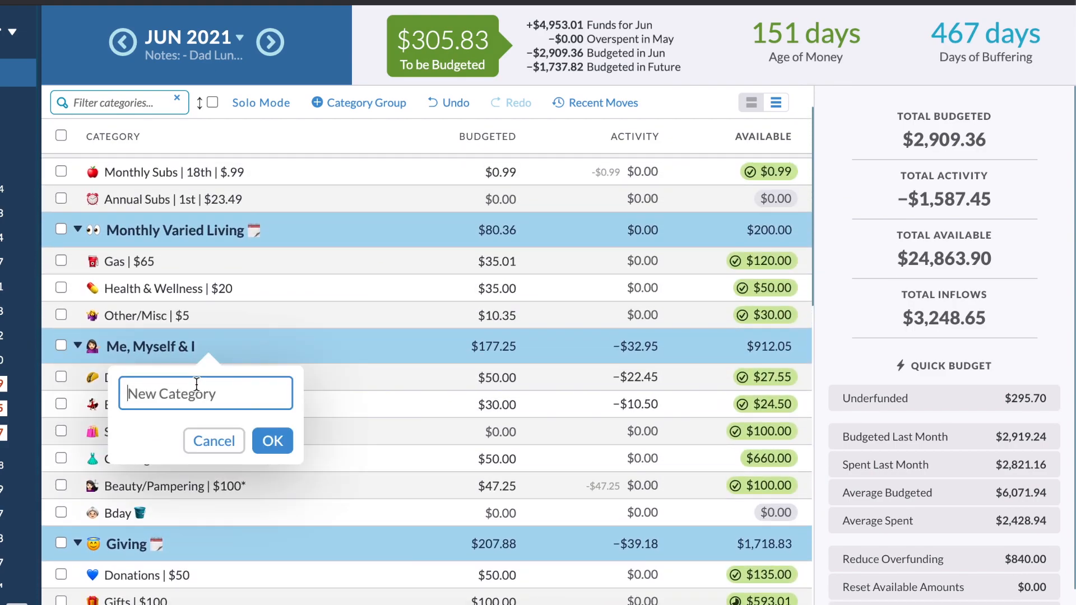
left_click(12, 111)
type("Milestone Celebrations")
key("Return")
left_click_drag(140, 378, 147, 546)
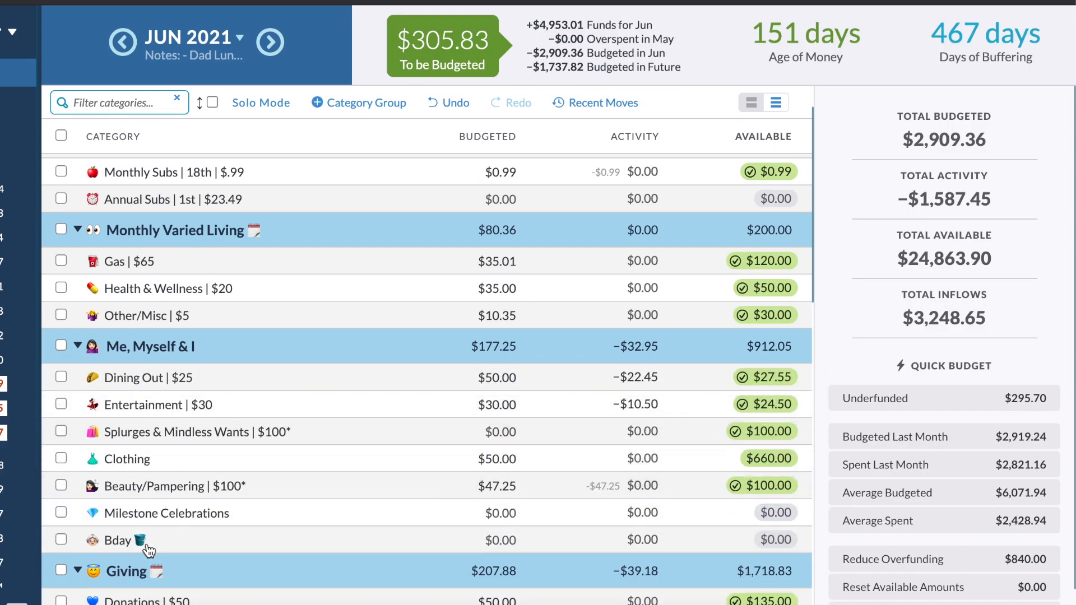
Assign $50 to the Milestone Celebrations category in June 2021 and deselect the category
left_click(473, 515)
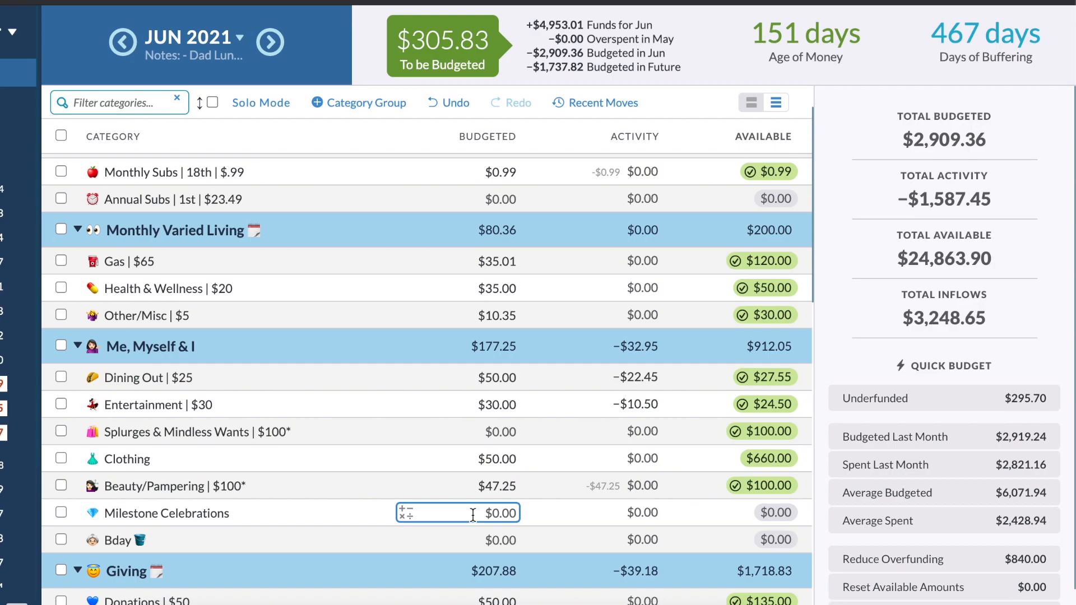
left_click(473, 514)
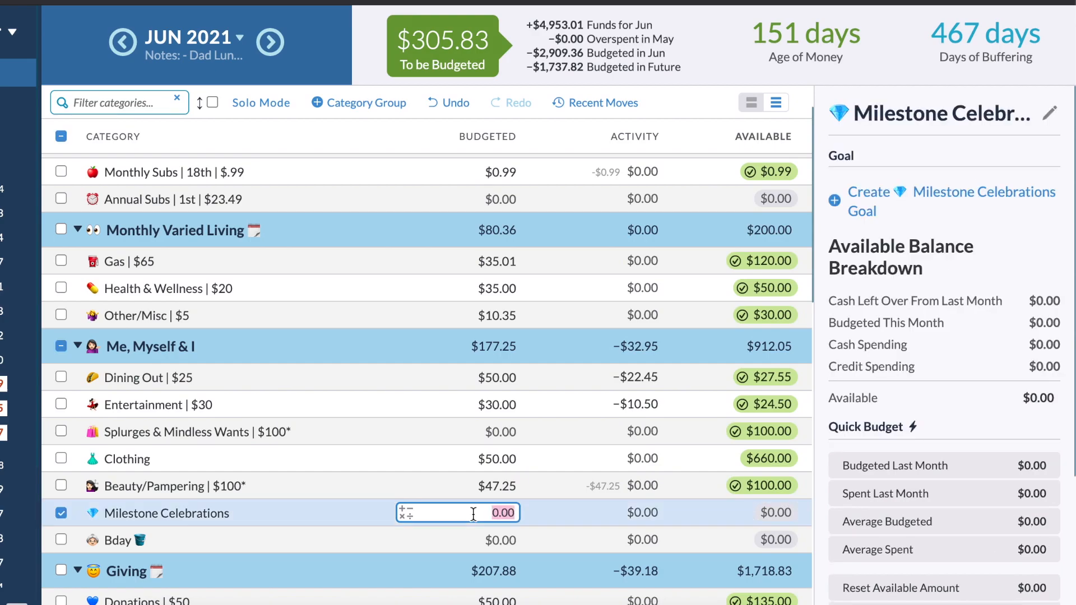
scroll(473, 514, "down", 1)
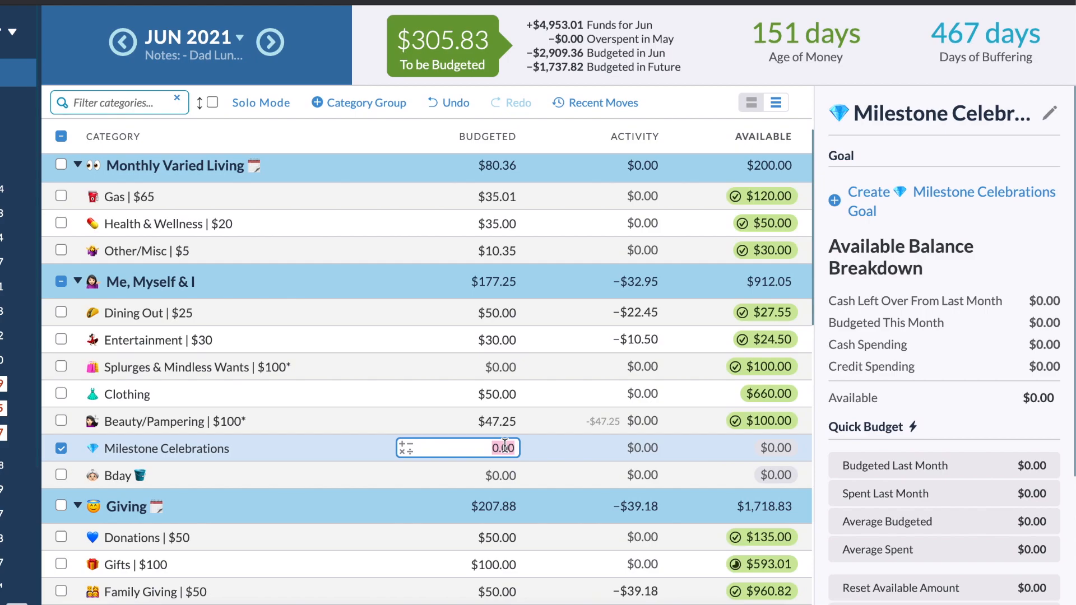
type("50")
key("Return")
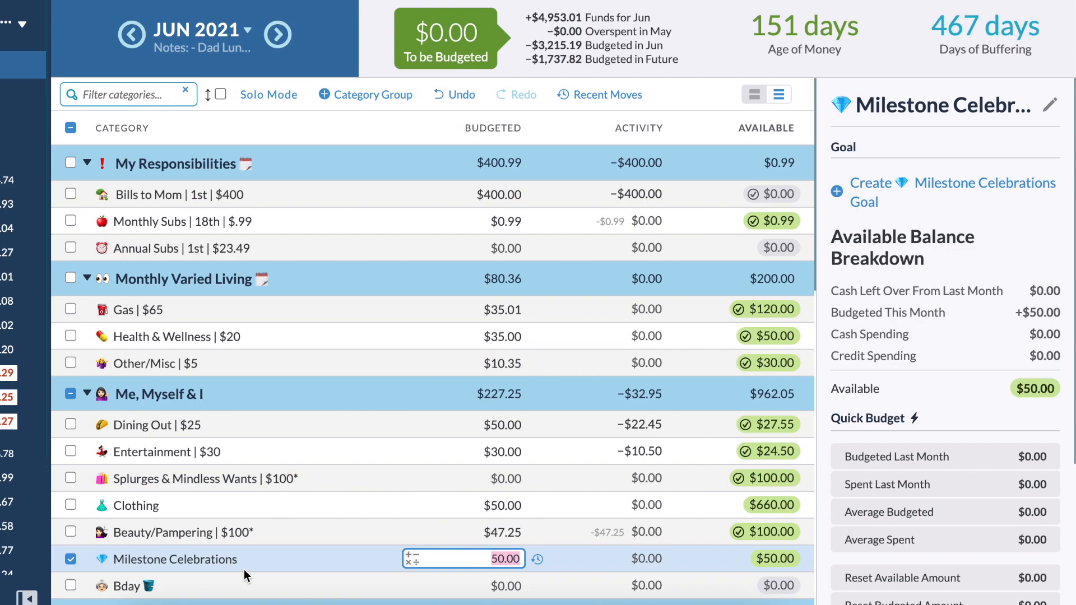
scroll(244, 570, "down", 1)
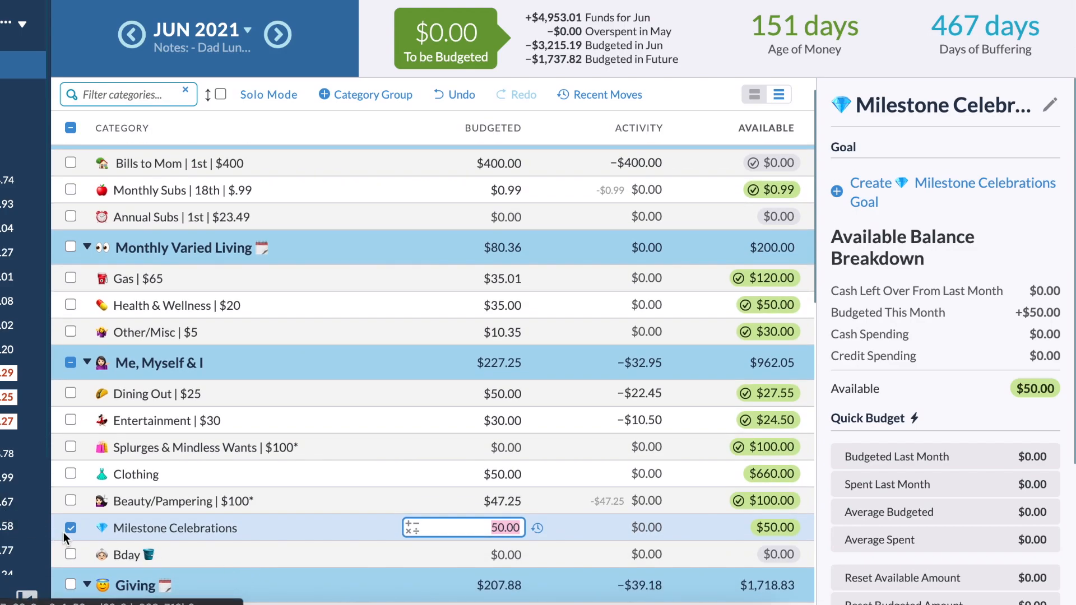
left_click(63, 533)
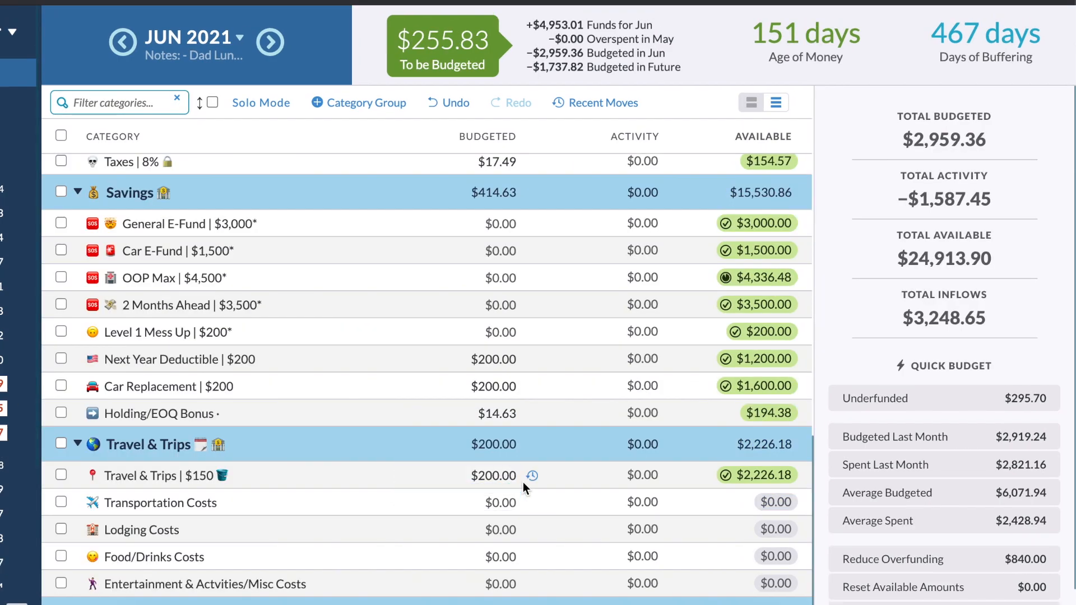
Add $150 to the Travel & Trips category's June budget and collapse the Travel & Trips group
left_click(516, 478)
type("+150")
key("Return")
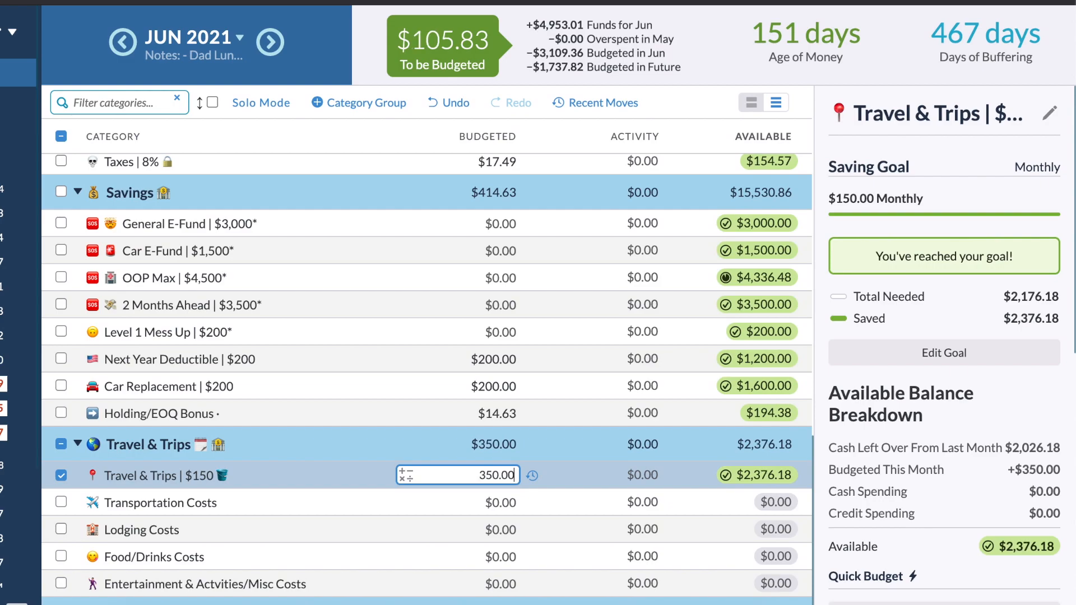
left_click(53, 475)
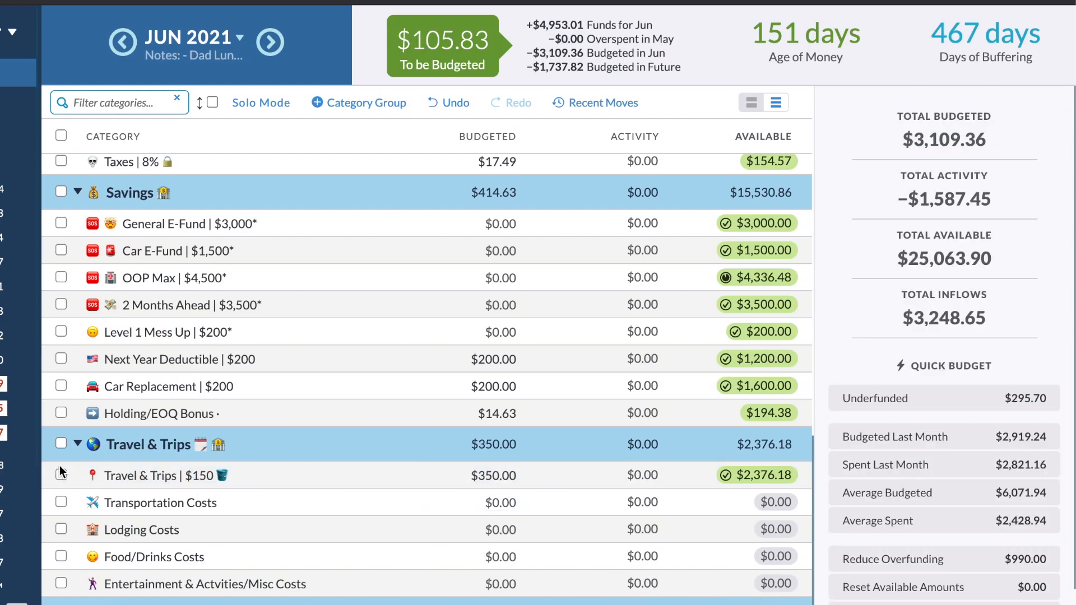
left_click(78, 444)
Add the remaining $105.83 to the Holding/EOQ Bonus category's June budget and deselect the category
left_click(518, 546)
key("Right")
type("+10")
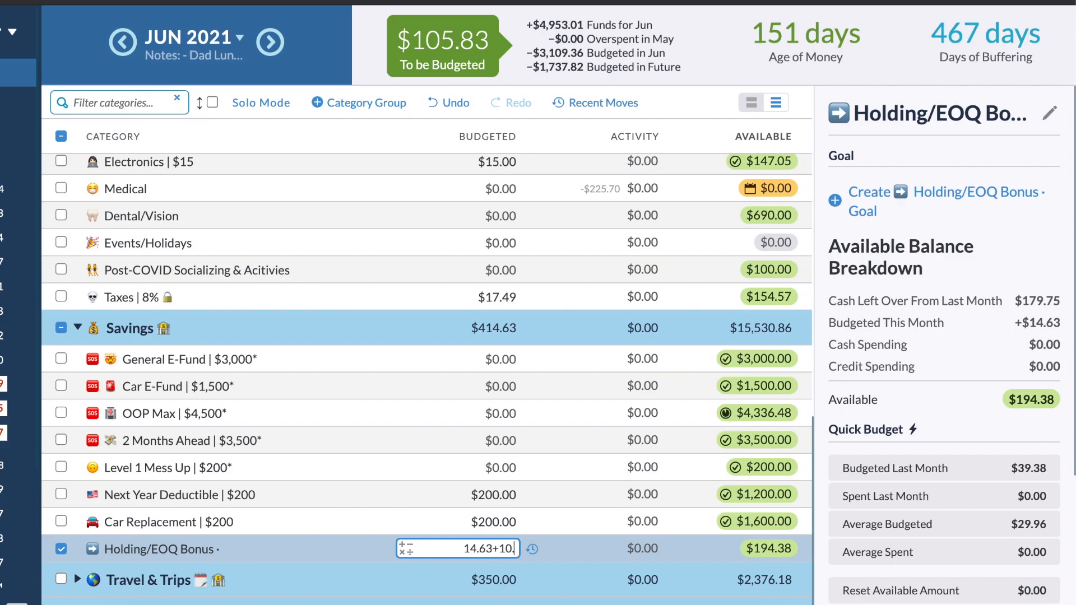
type("5.83")
key("Return")
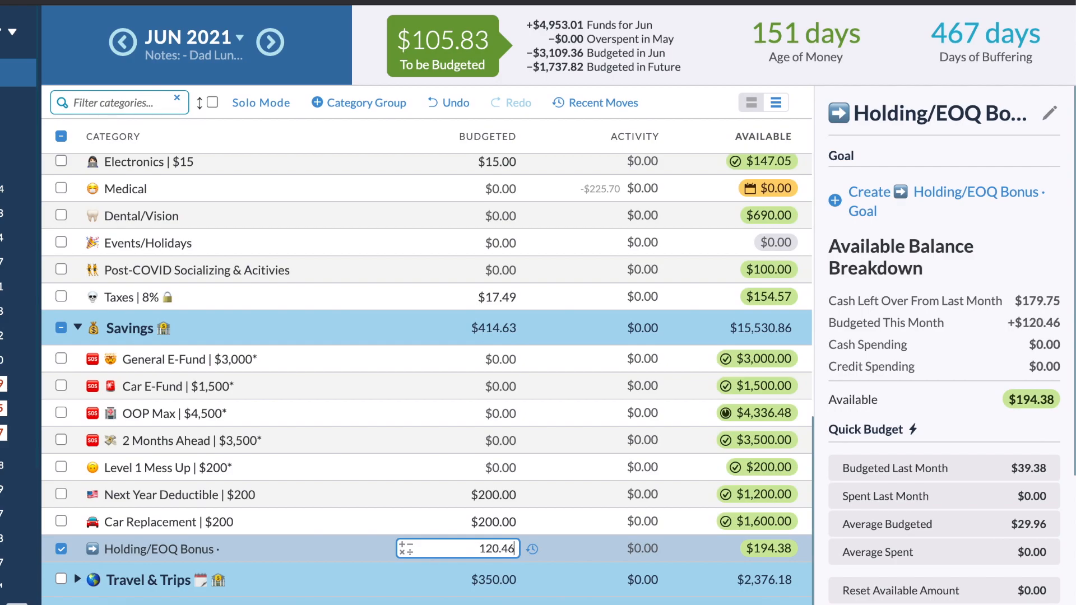
left_click(61, 550)
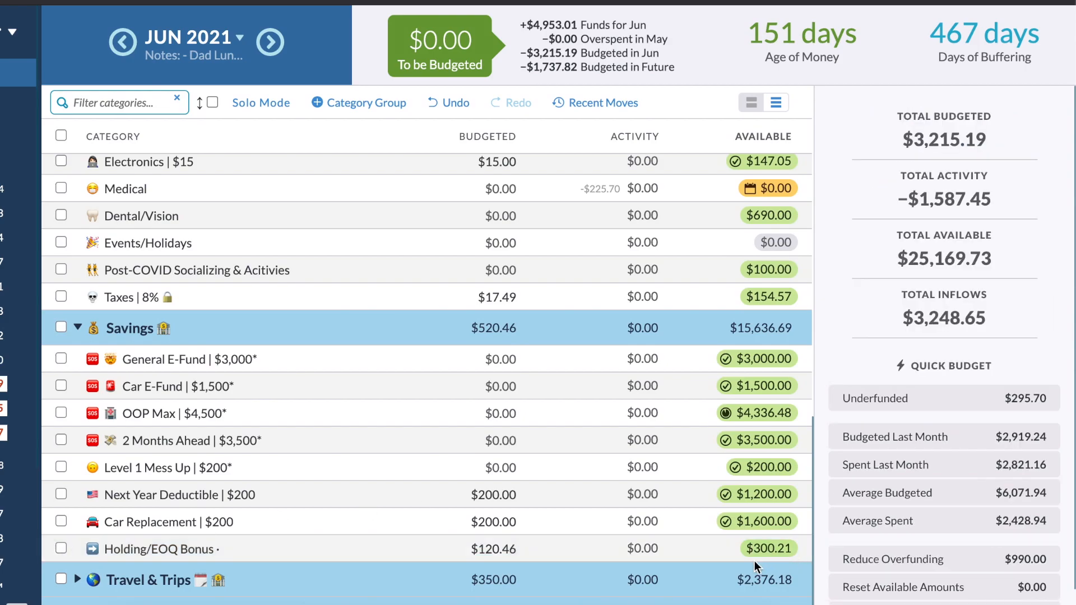
left_click(702, 547)
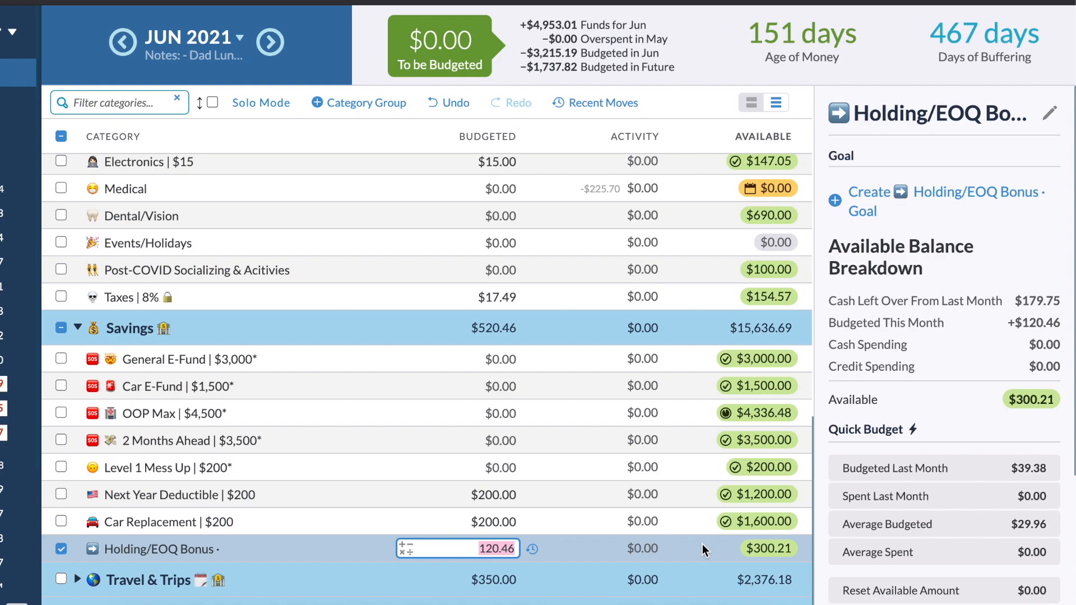
left_click(56, 553)
Open the Recent Moves history, view the moved entries, and switch it to the budgeted entries only
scroll(77, 546, "up", 5)
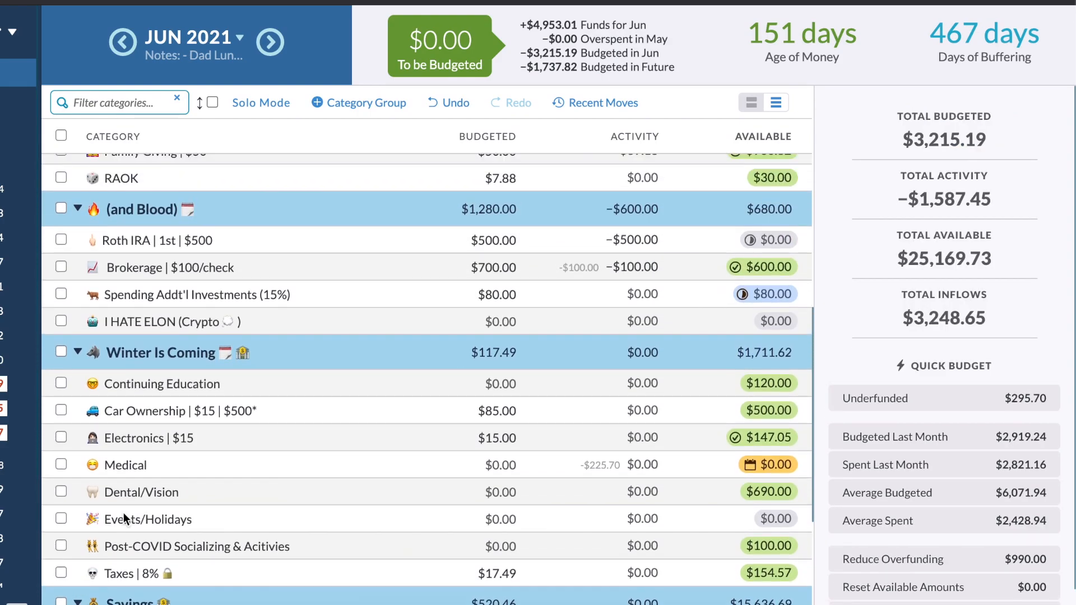
scroll(284, 316, "down", 5)
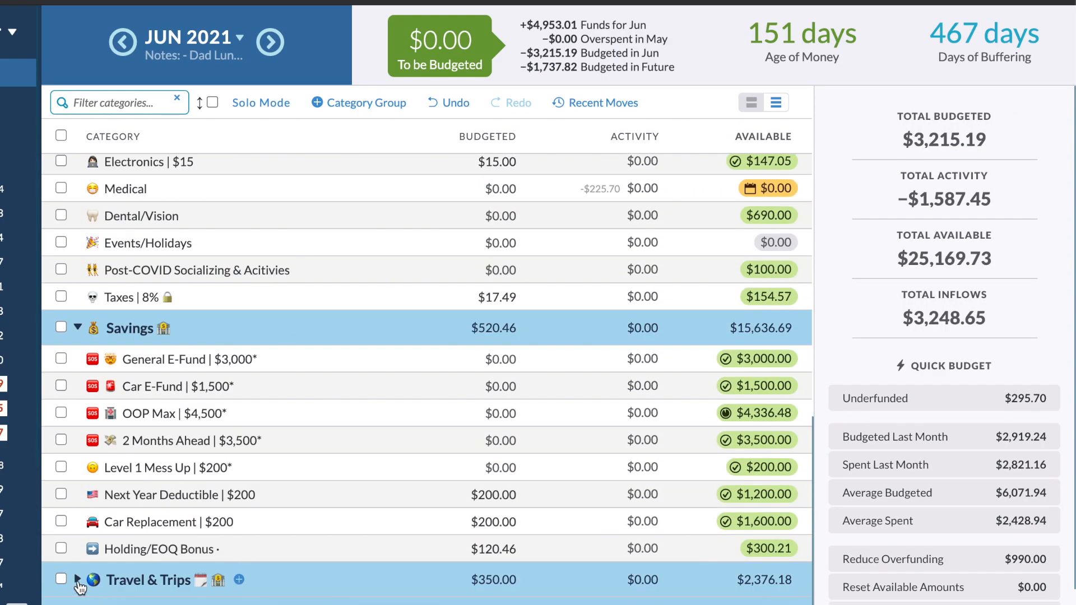
scroll(74, 585, "up", 10)
left_click(604, 102)
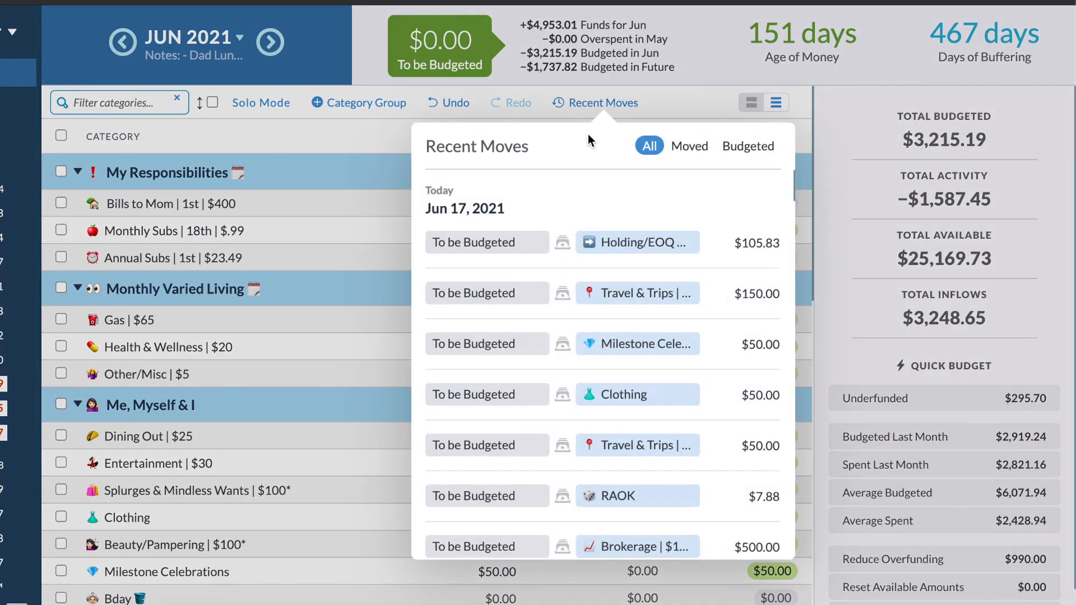
left_click(698, 155)
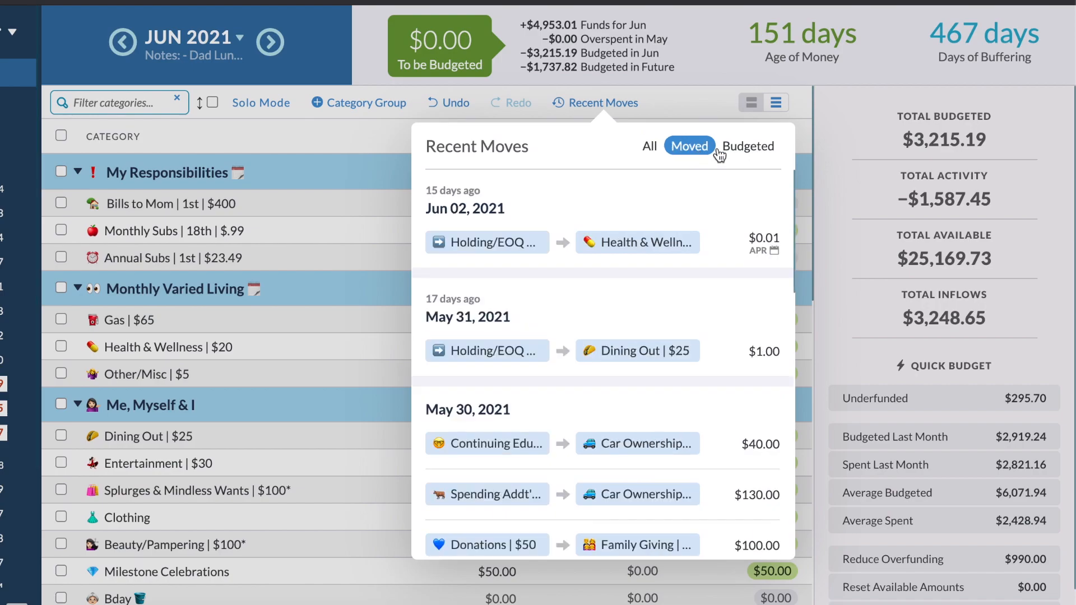
left_click(749, 151)
scroll(721, 374, "down", 15)
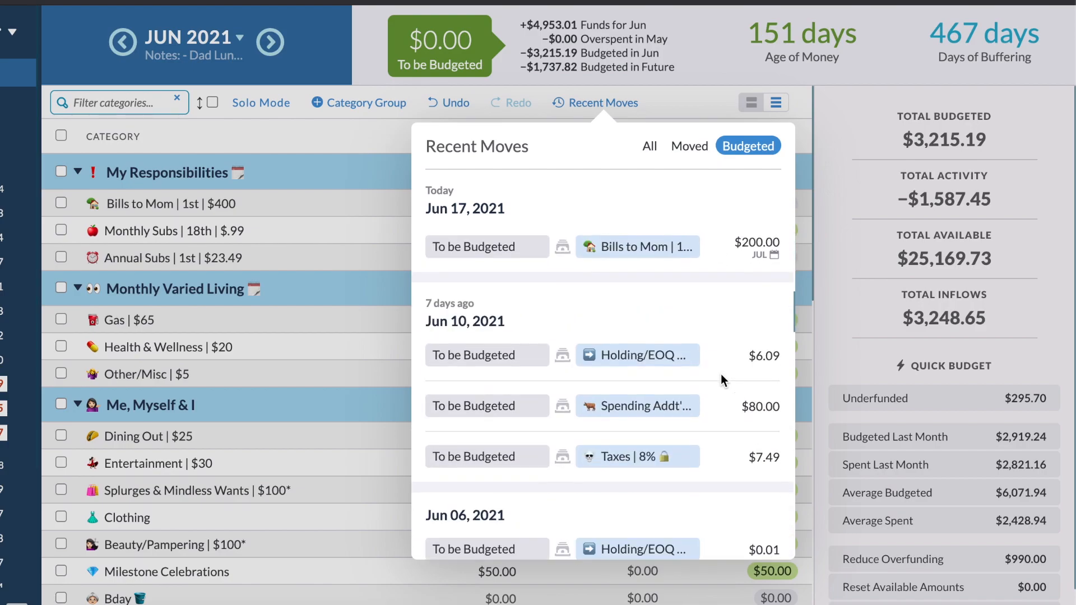
Review the budgeted moves made on Jun 17, 2021 from the oldest to the newest, and close the history
scroll(721, 374, "up", 10)
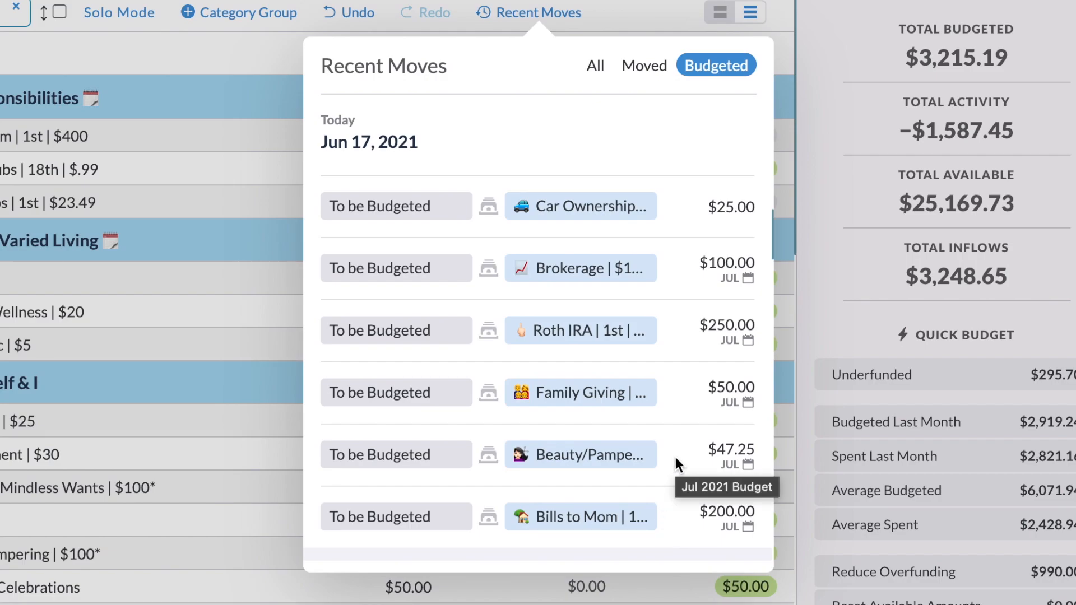
scroll(674, 456, "up", 1)
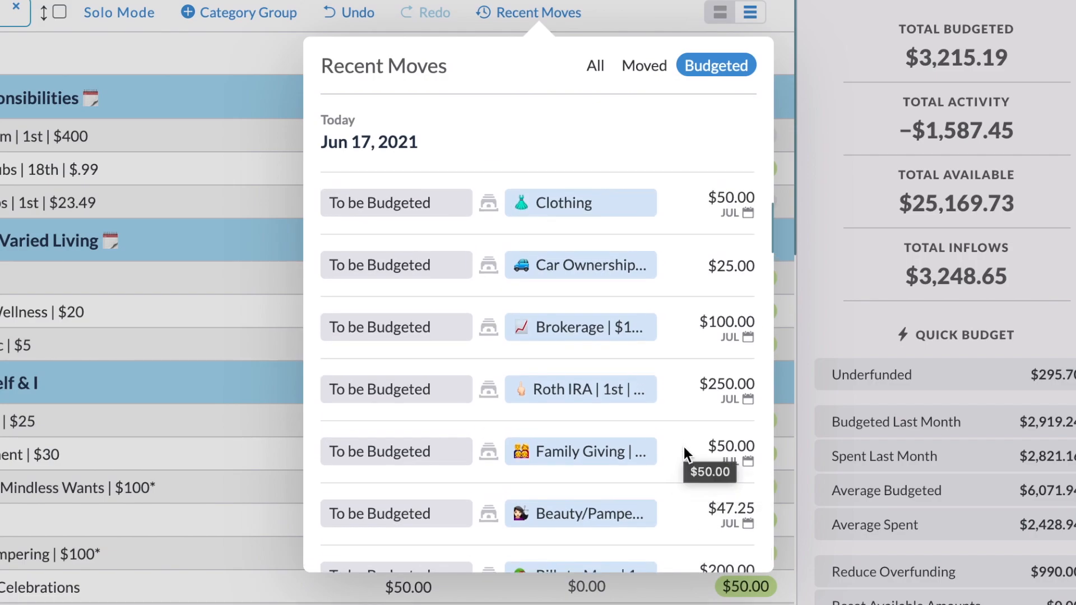
scroll(684, 450, "up", 1)
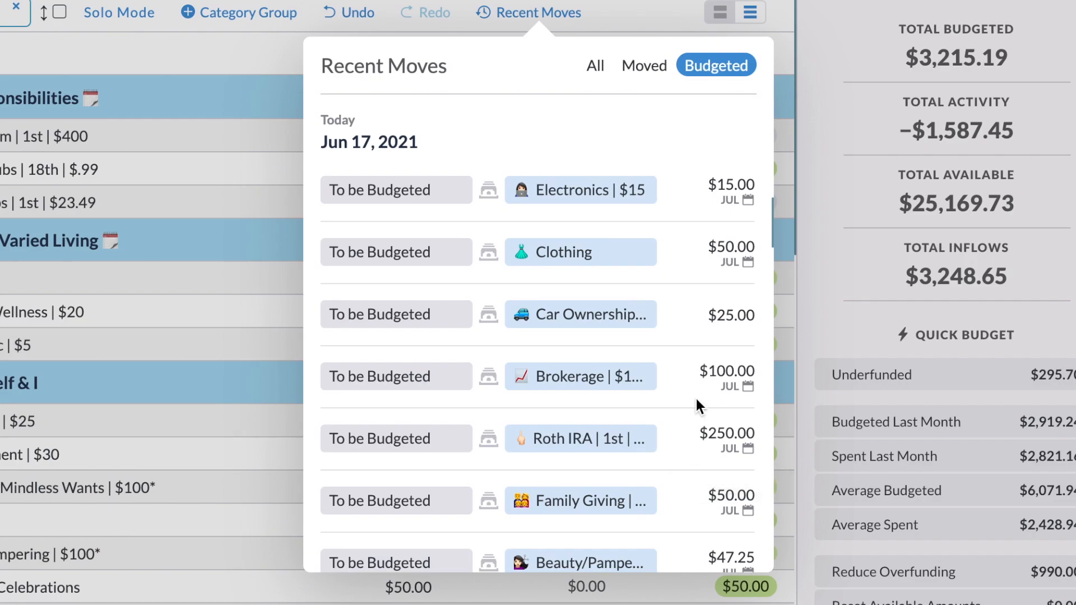
scroll(696, 398, "up", 1)
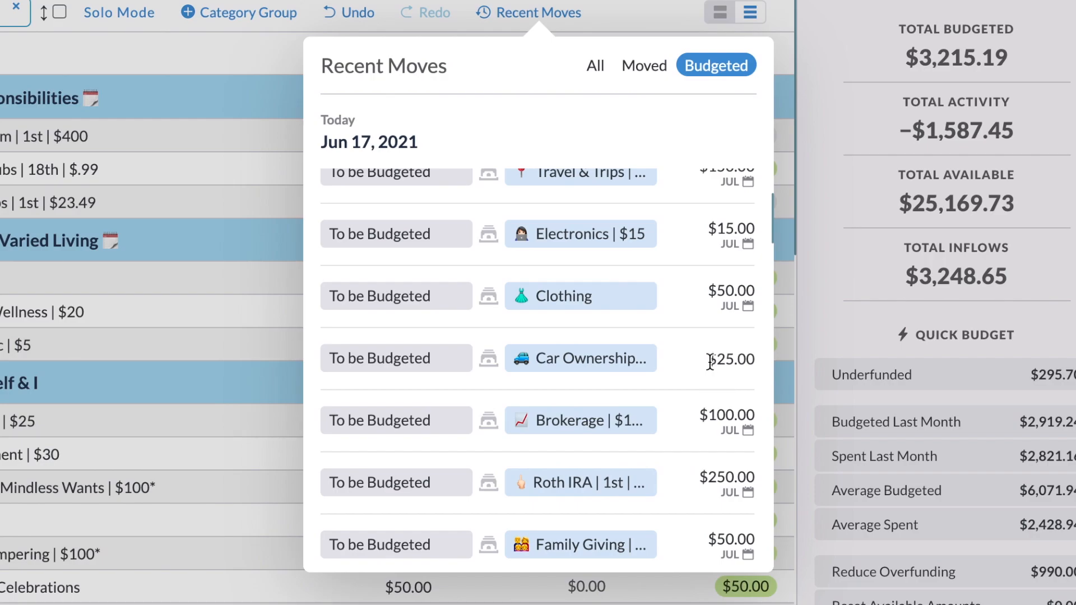
scroll(708, 361, "up", 1)
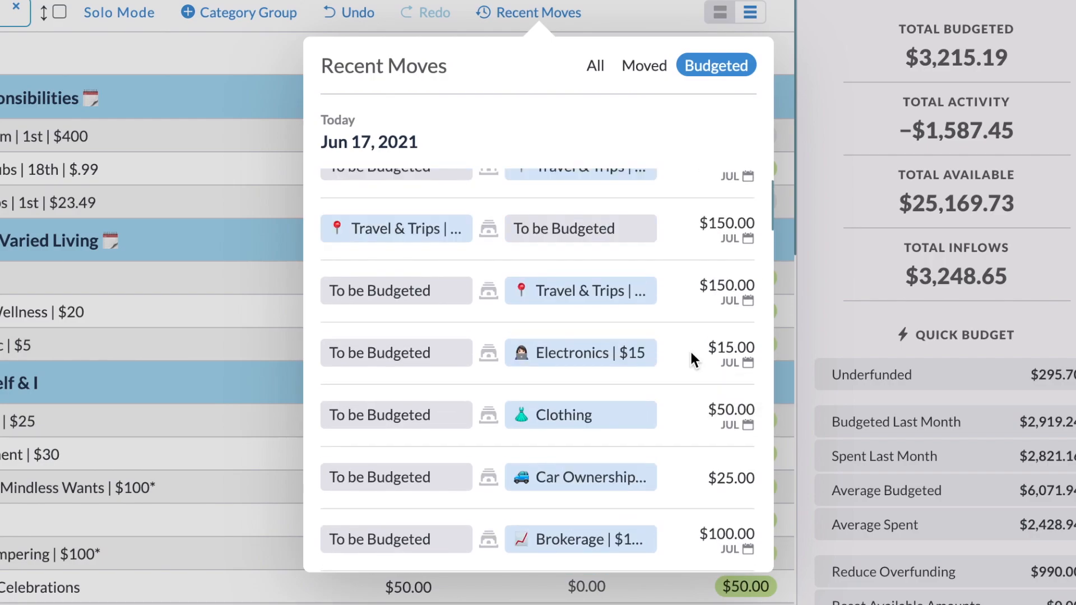
scroll(691, 355, "up", 1)
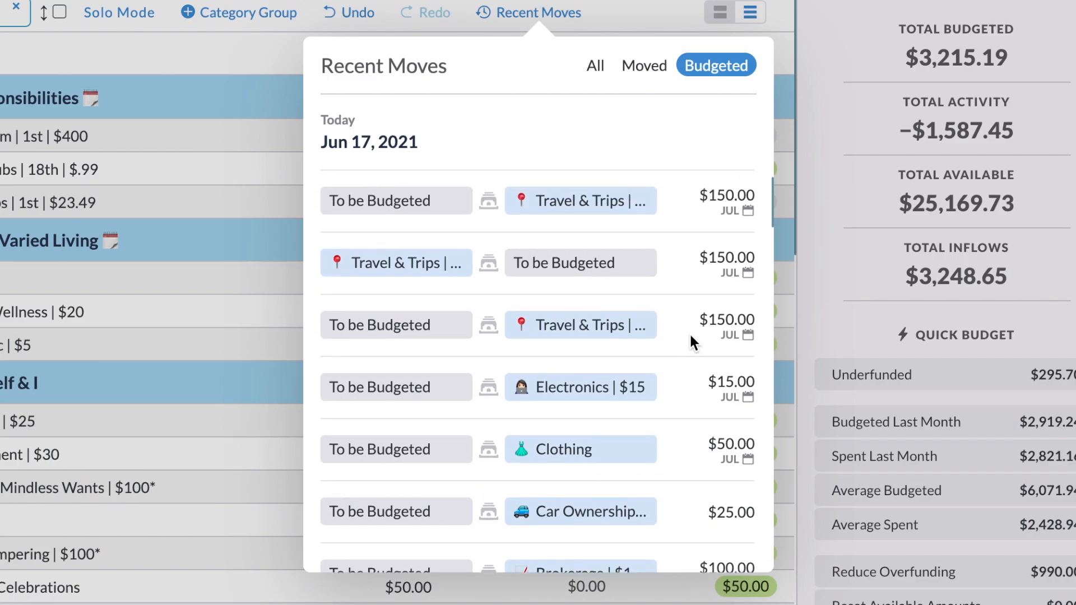
scroll(690, 332, "up", 3)
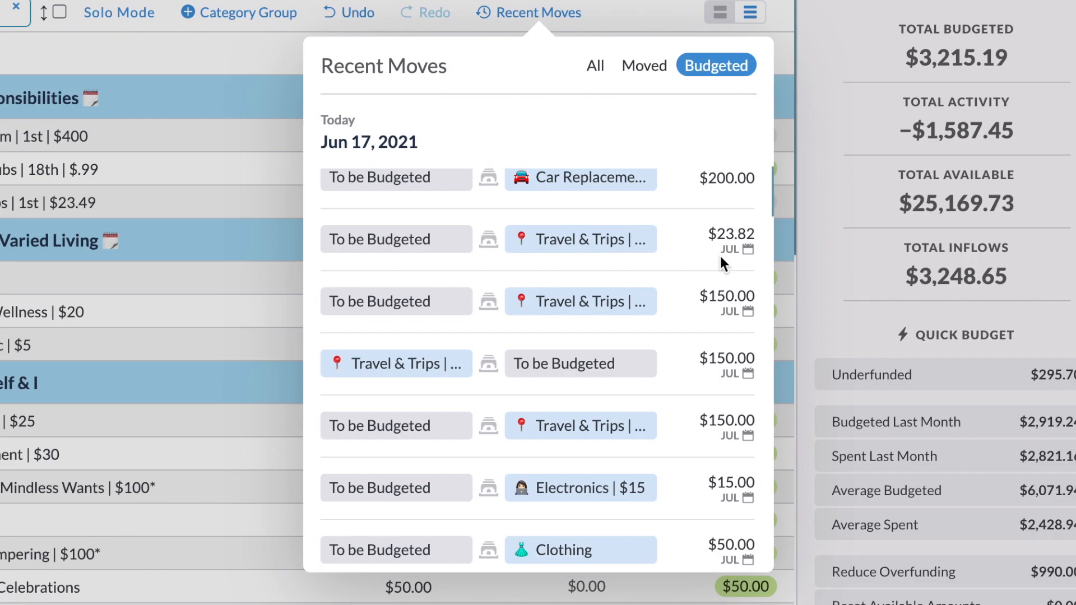
scroll(729, 253, "up", 2)
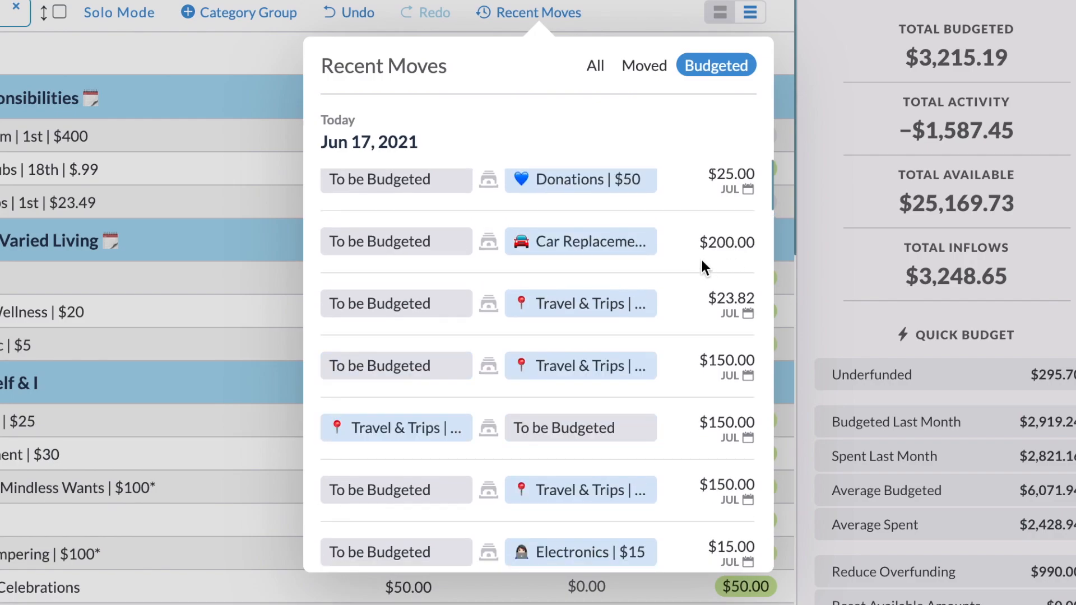
scroll(701, 257, "up", 3)
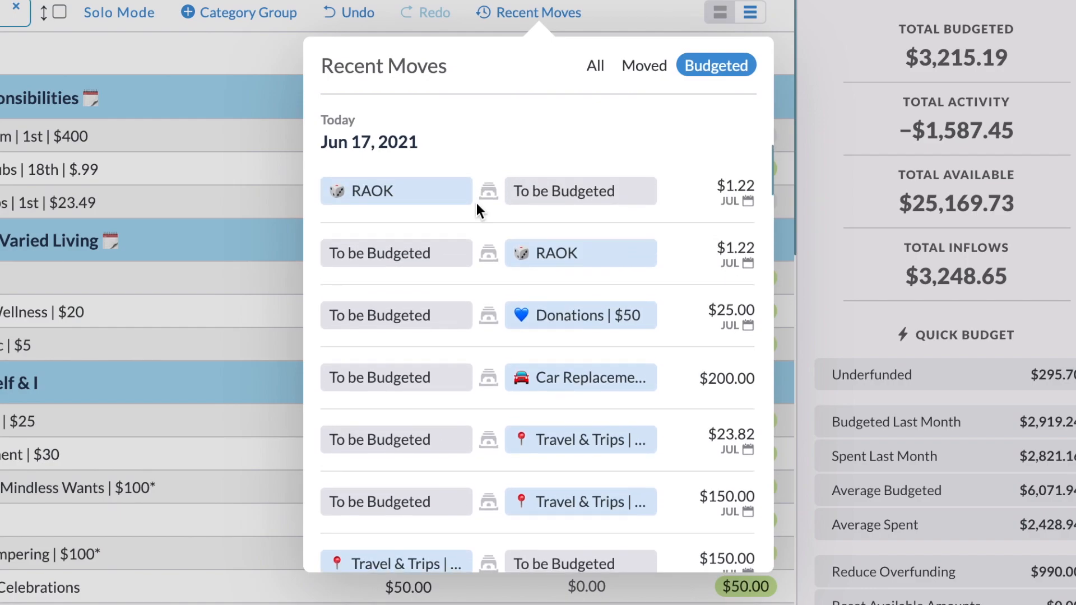
scroll(695, 297, "up", 2)
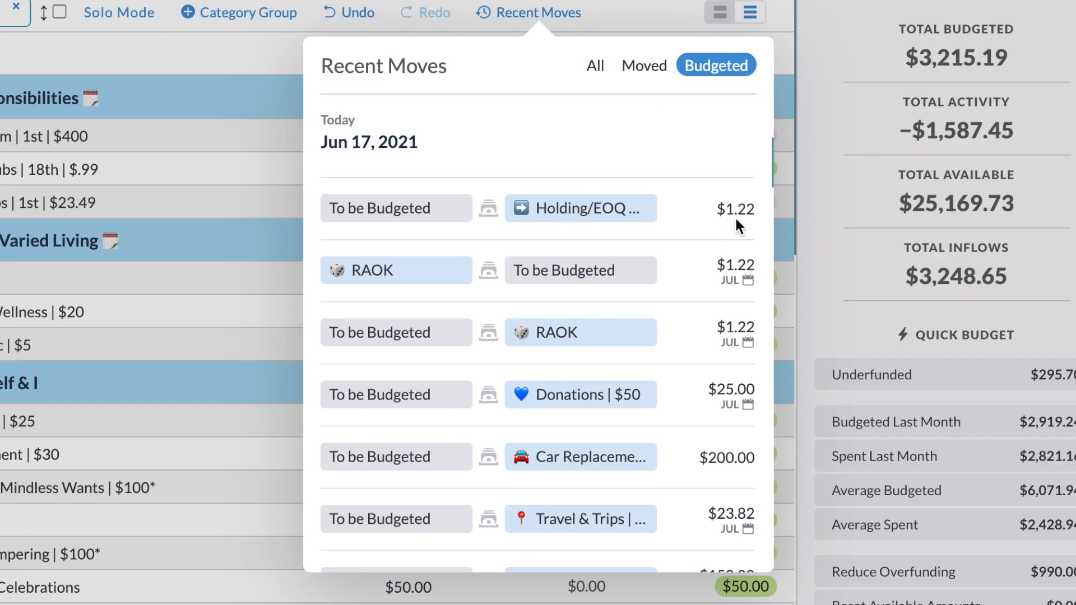
scroll(736, 220, "up", 1)
scroll(735, 220, "down", 1)
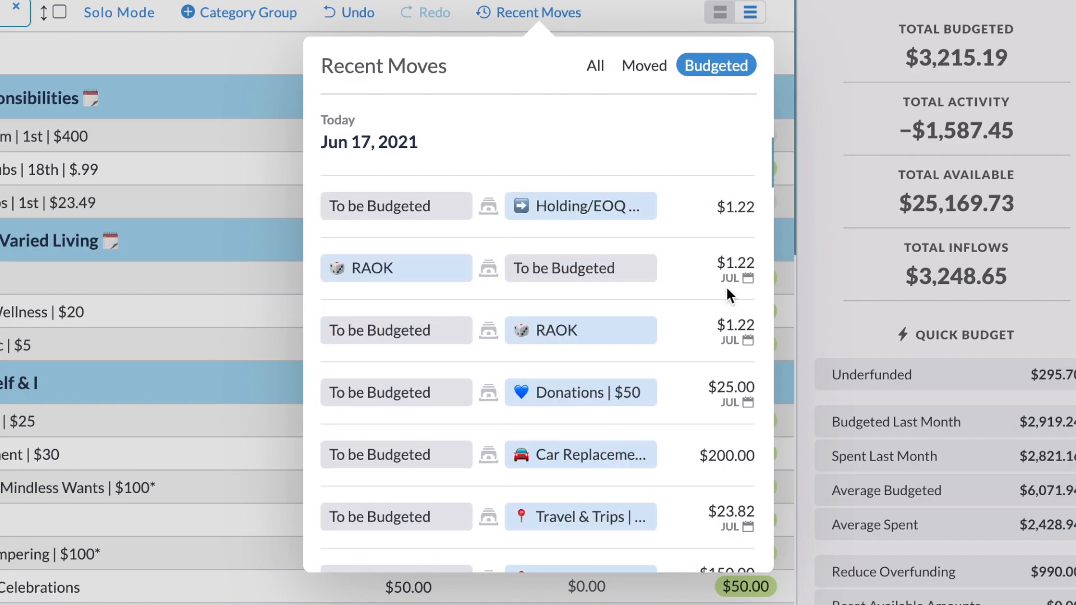
scroll(725, 285, "up", 5)
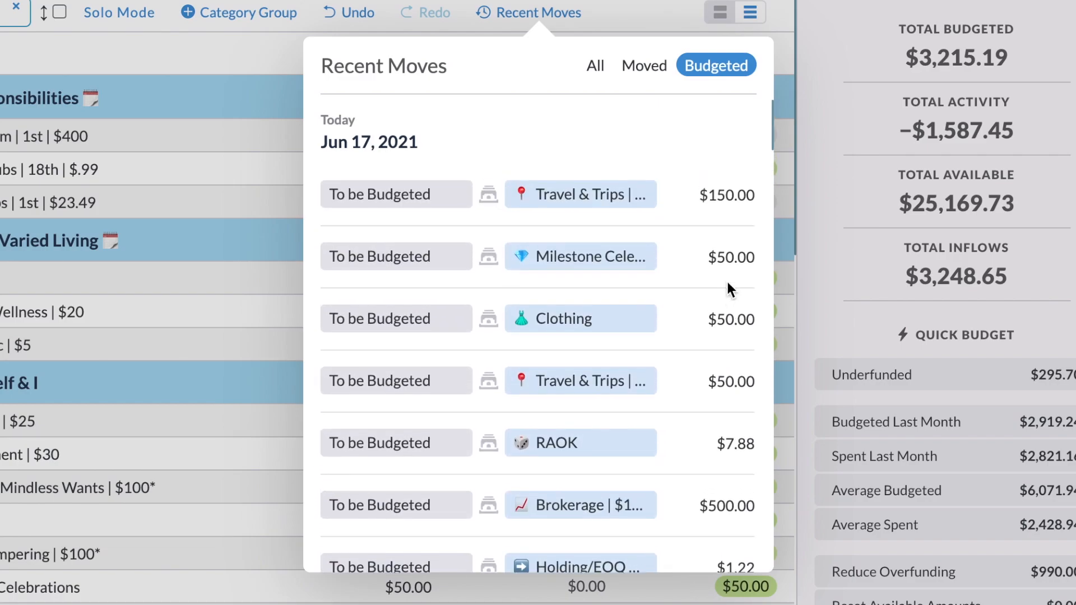
scroll(726, 280, "up", 2)
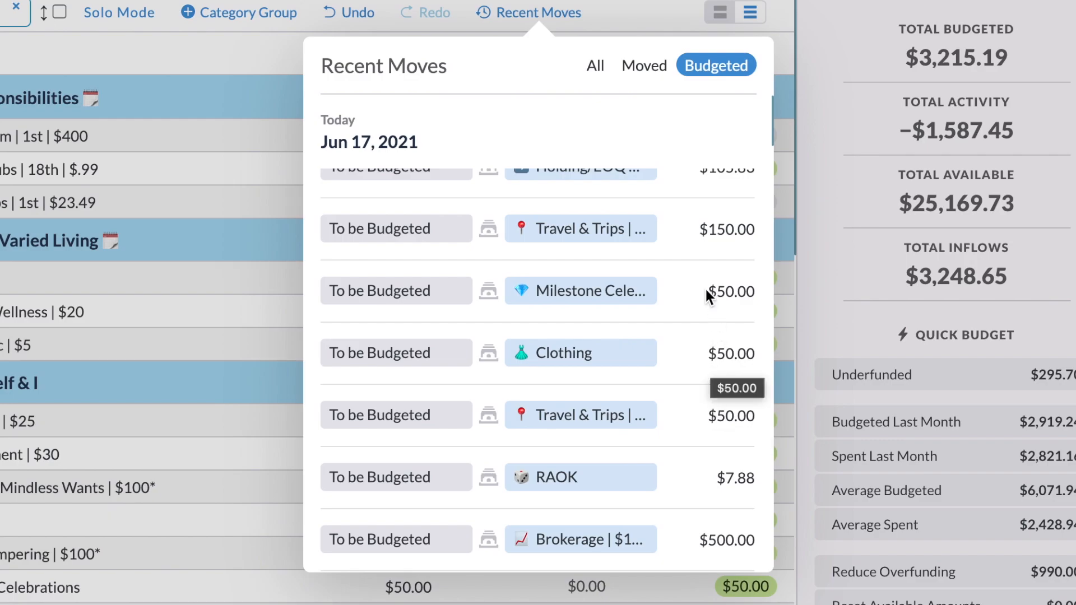
scroll(710, 290, "up", 1)
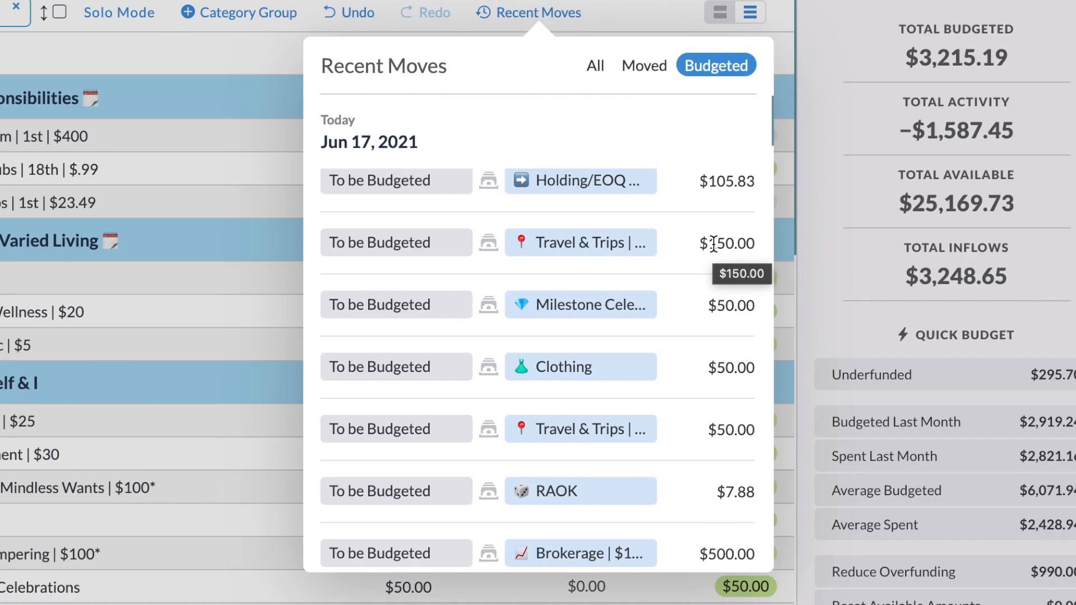
scroll(713, 244, "up", 1)
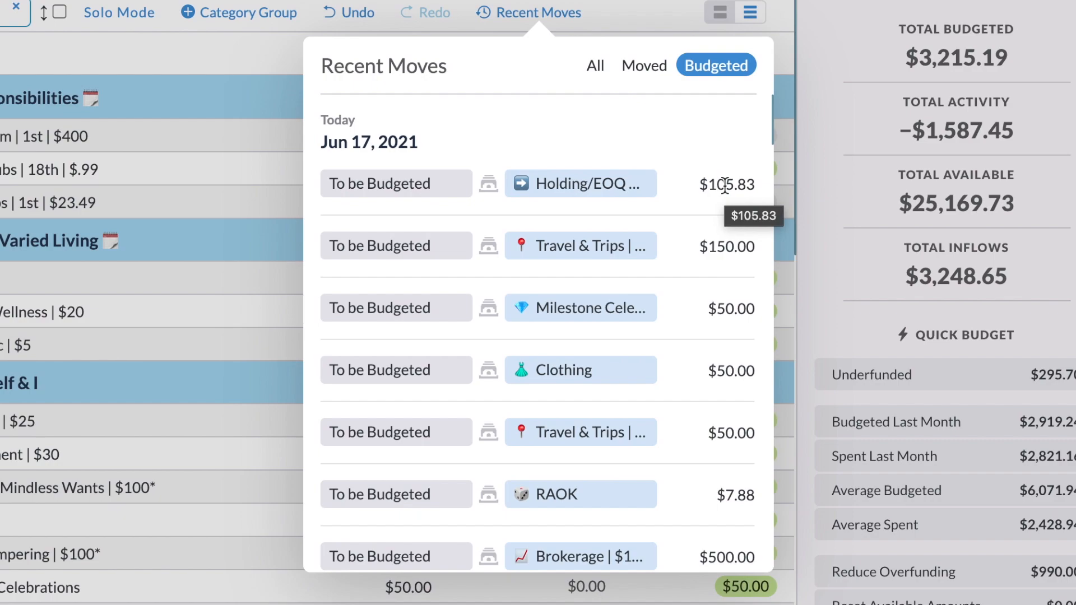
left_click(637, 24)
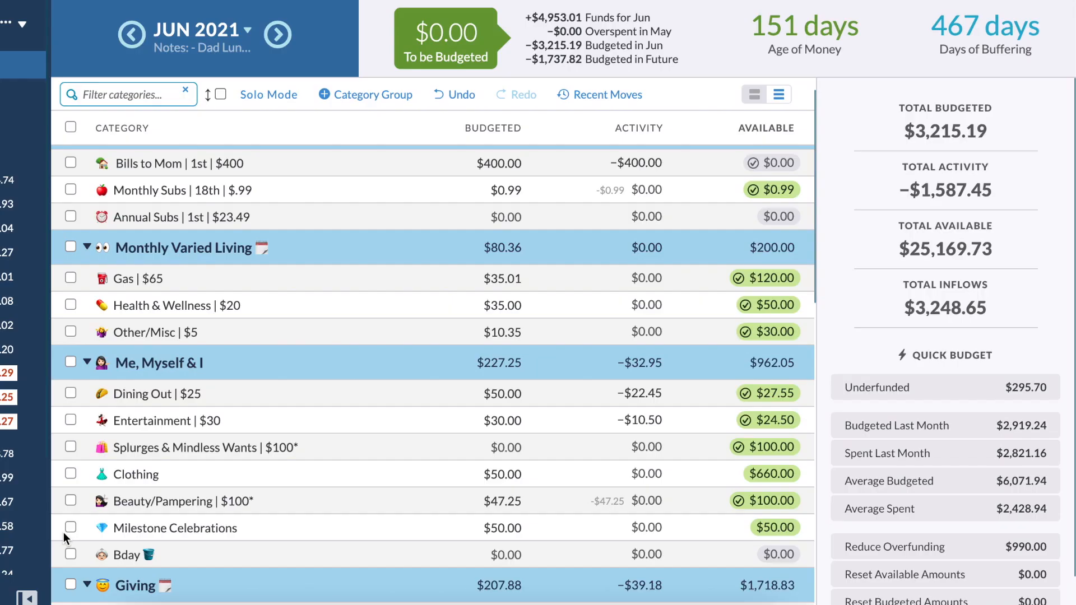